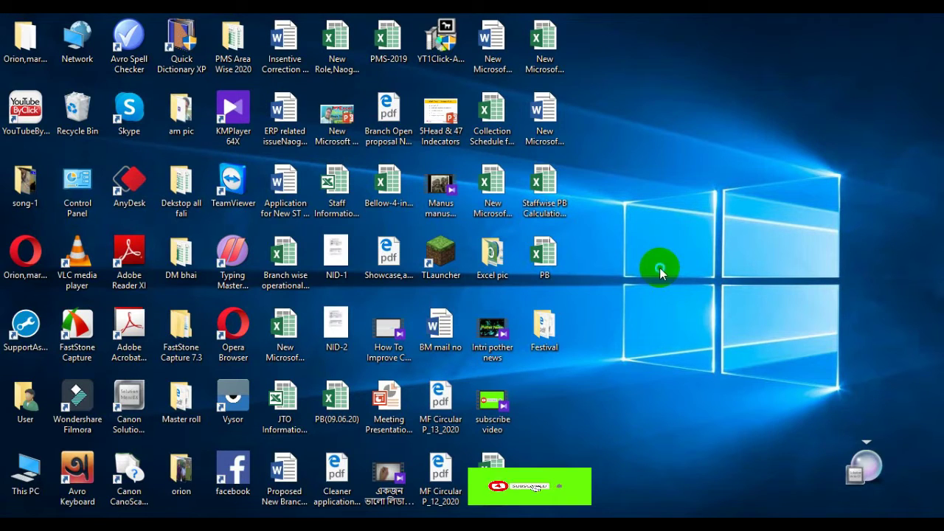
Create a new Microsoft PowerPoint Presentation file on the desktop.
{"action": "right_click", "coordinate": [659, 273]}
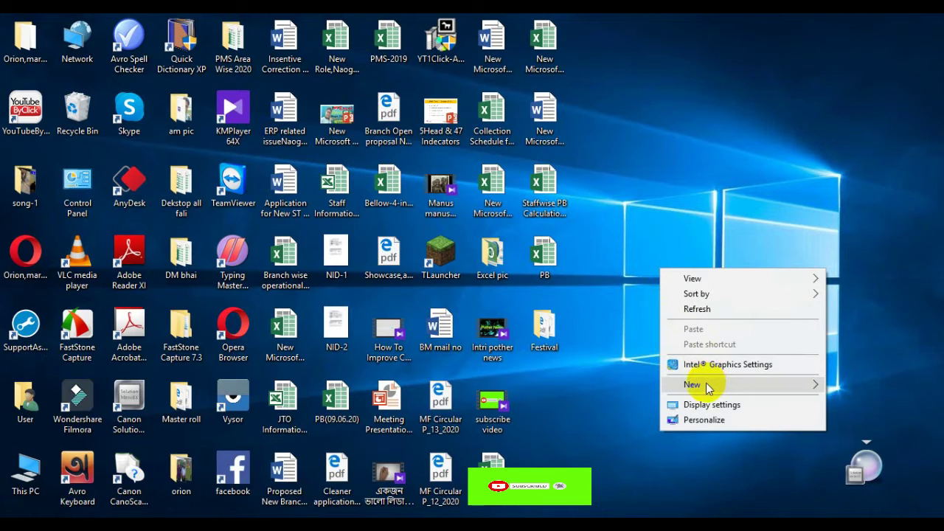
{"action": "mouse_move", "coordinate": [707, 387]}
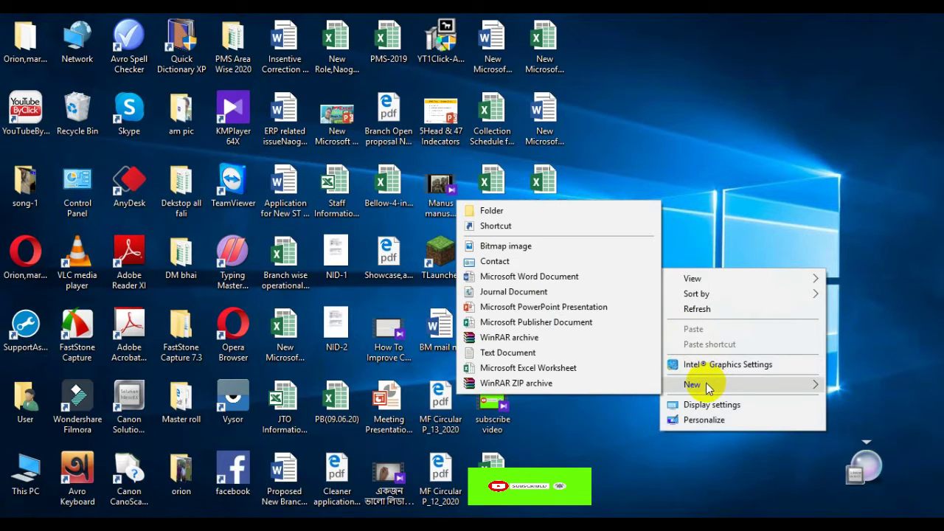
{"action": "left_click", "coordinate": [569, 313]}
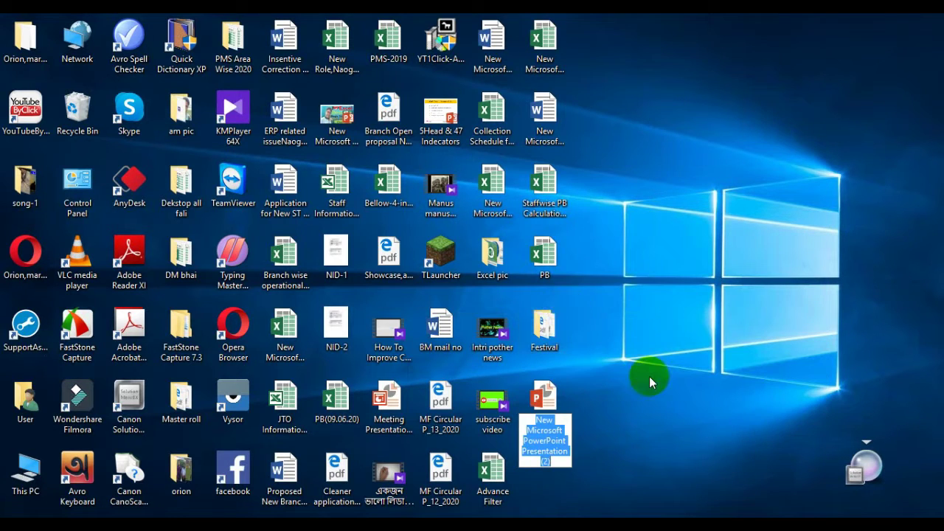
{"action": "key", "text": "Return"}
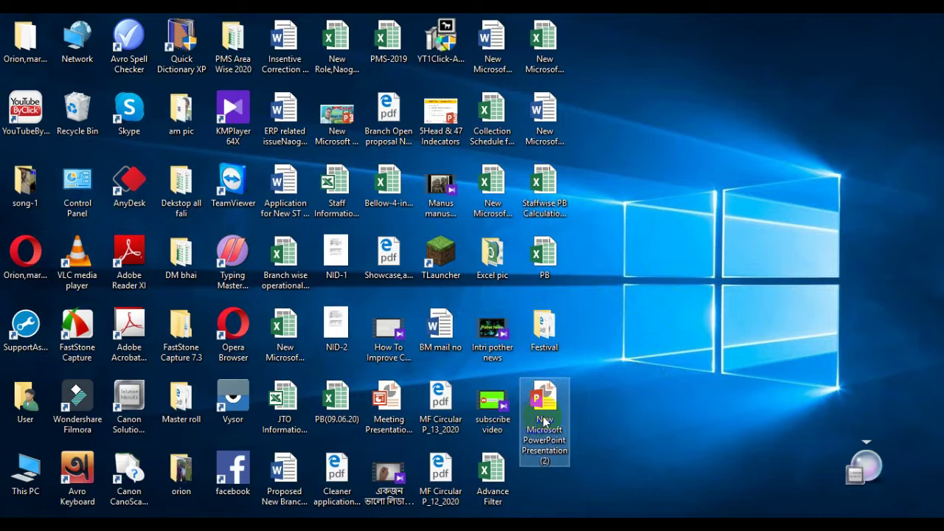
Rename the new desktop file to 'Presentation'.
{"action": "right_click", "coordinate": [543, 420]}
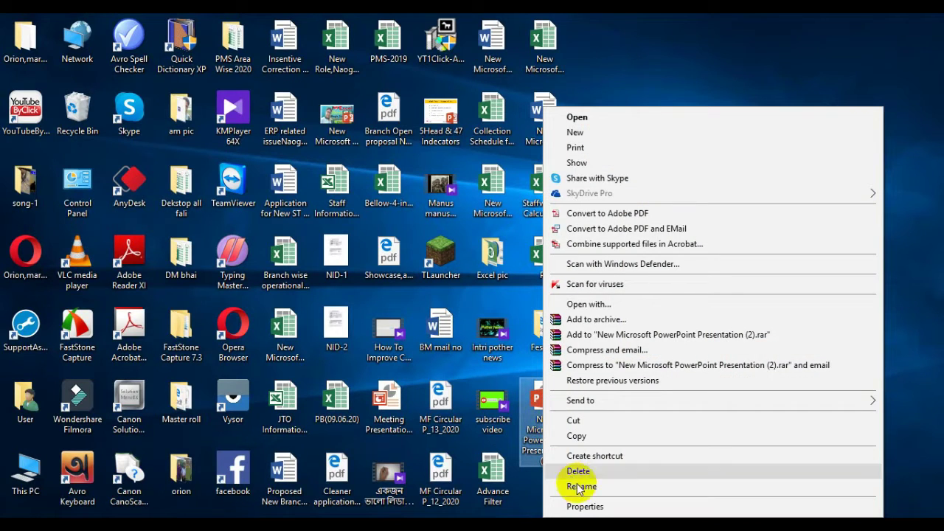
{"action": "left_click", "coordinate": [579, 486]}
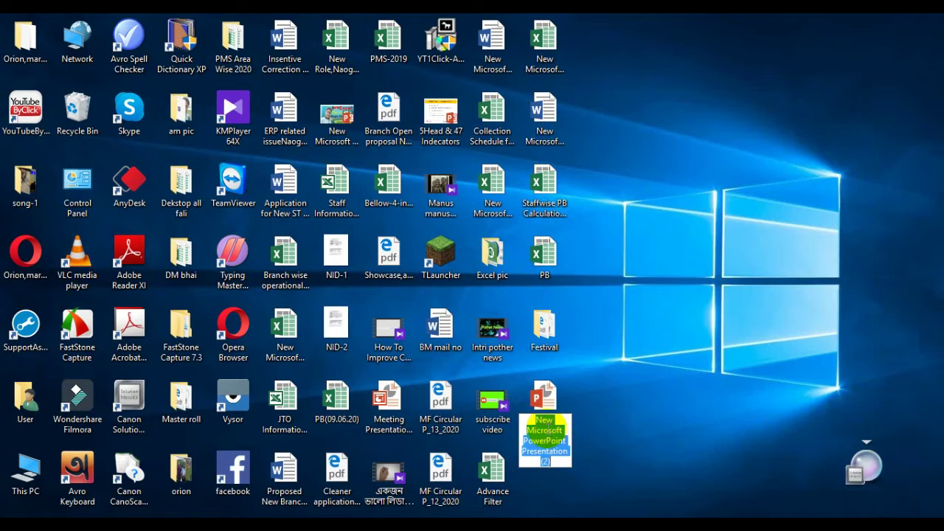
{"action": "type", "text": "P"}
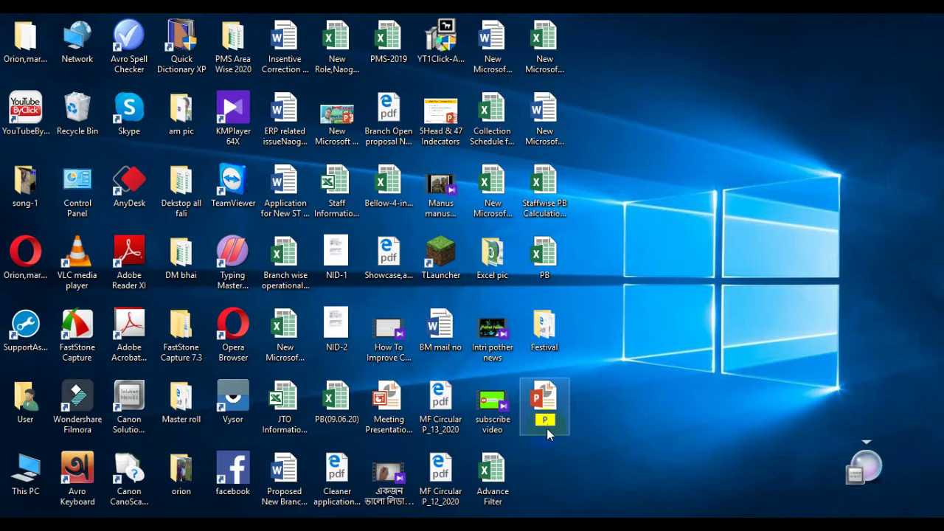
{"action": "type", "text": "rese"}
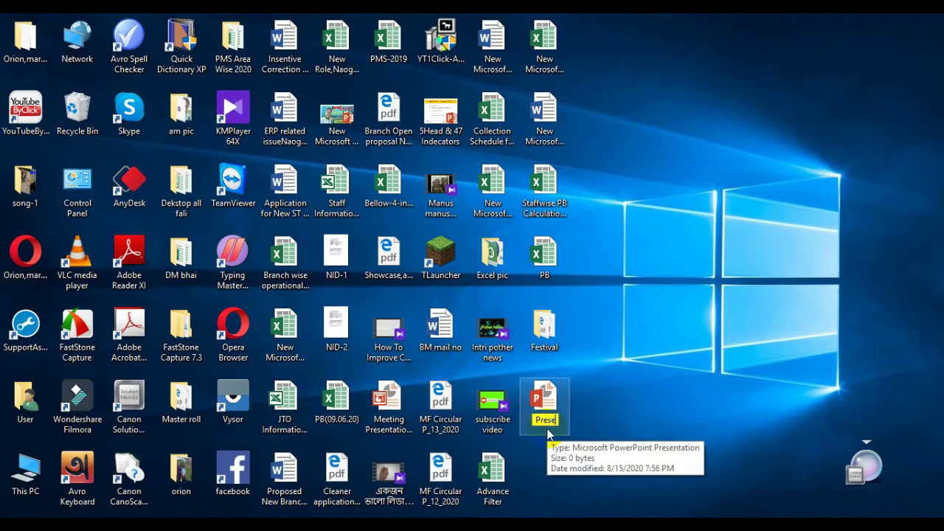
{"action": "type", "text": "ntat"}
{"action": "type", "text": "ion"}
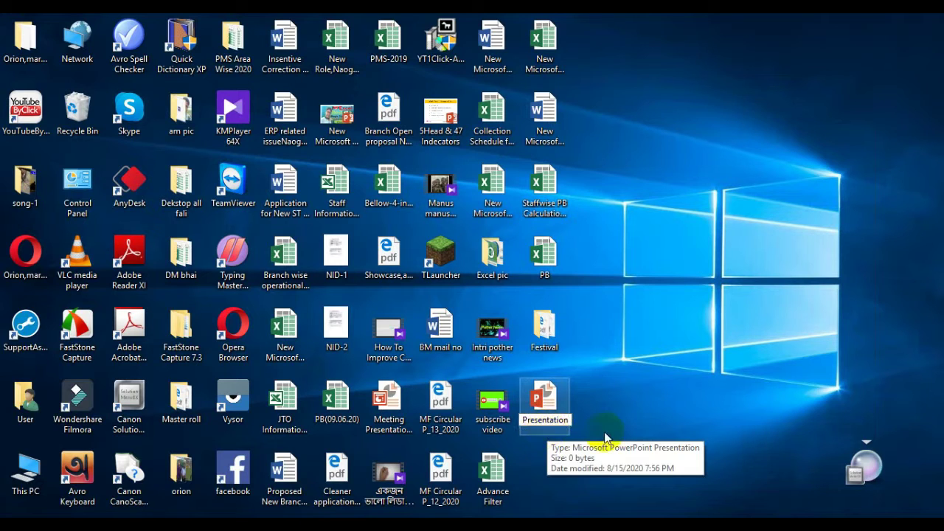
{"action": "left_click", "coordinate": [659, 426]}
Open the Presentation file in PowerPoint and add its first slide.
{"action": "left_click", "coordinate": [580, 410]}
{"action": "double_click", "coordinate": [546, 401]}
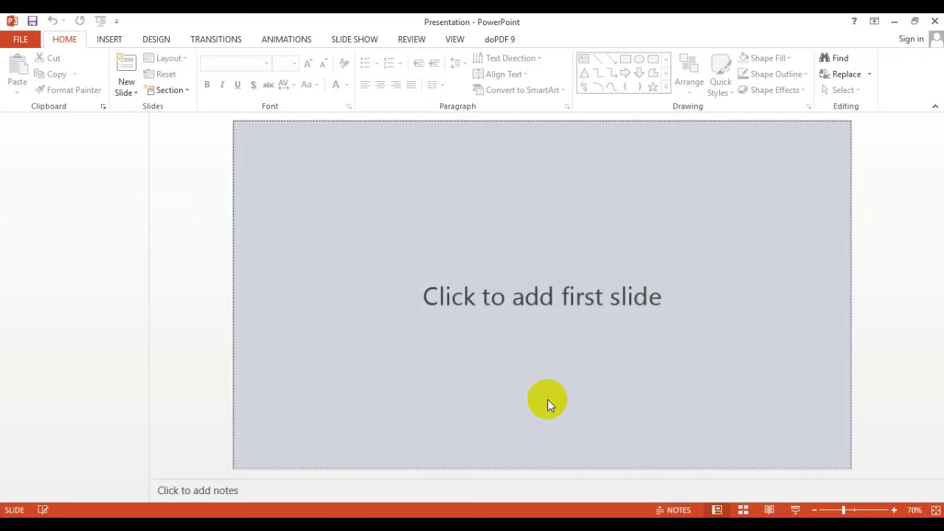
{"action": "left_click", "coordinate": [559, 283]}
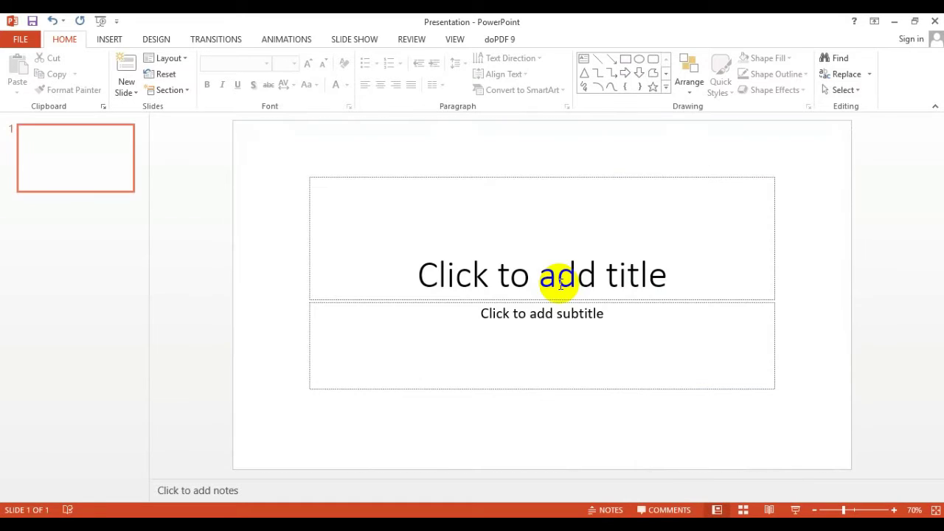
Delete the subtitle placeholder and type 'Presentation' in the title.
{"action": "left_click", "coordinate": [544, 326]}
{"action": "left_click", "coordinate": [663, 255]}
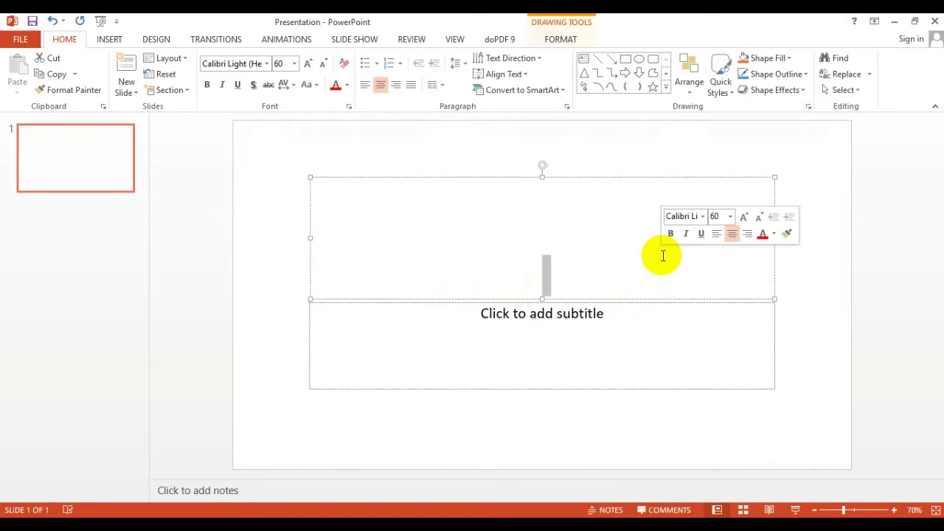
{"action": "left_click", "coordinate": [642, 331]}
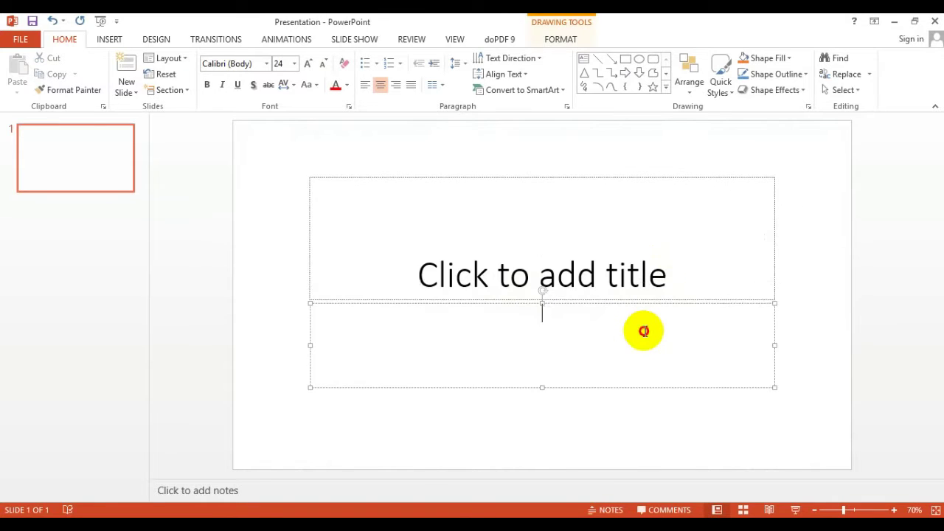
{"action": "left_click", "coordinate": [772, 386]}
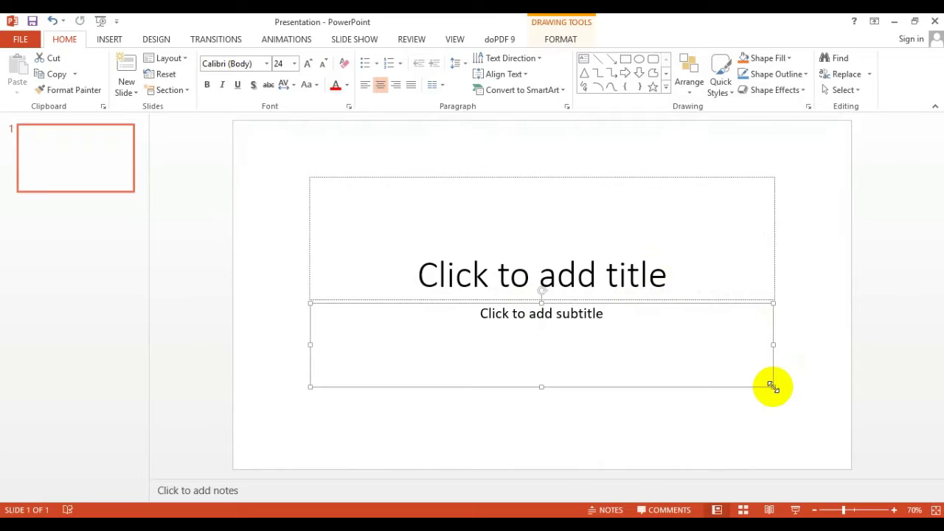
{"action": "key", "text": "Delete"}
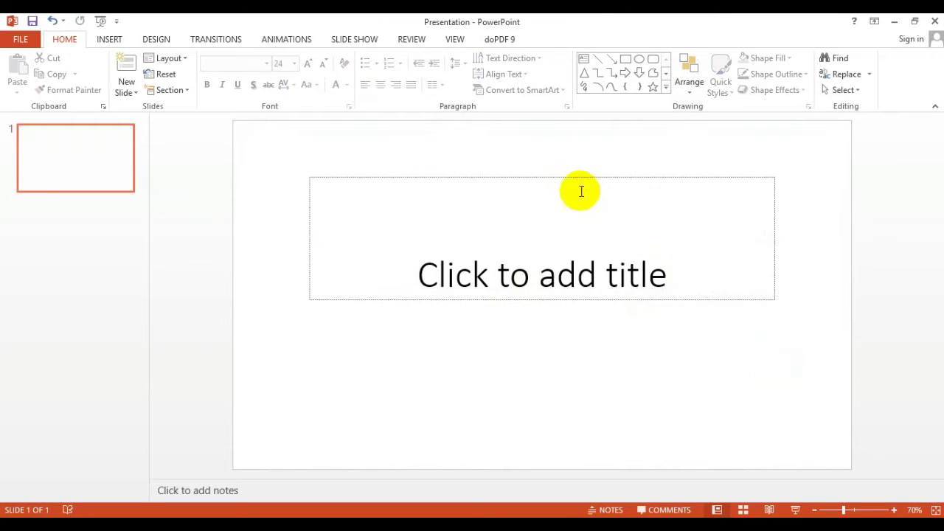
{"action": "left_click", "coordinate": [565, 284]}
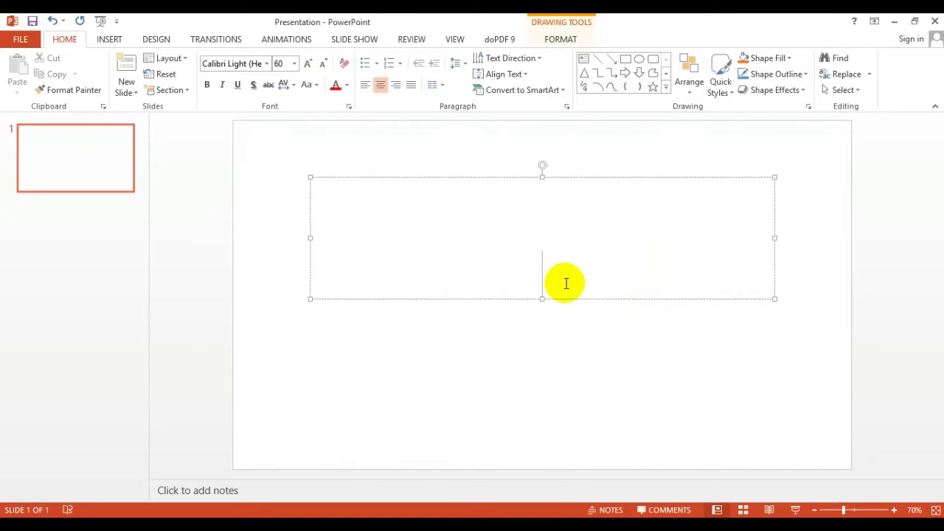
{"action": "type", "text": "Prese"}
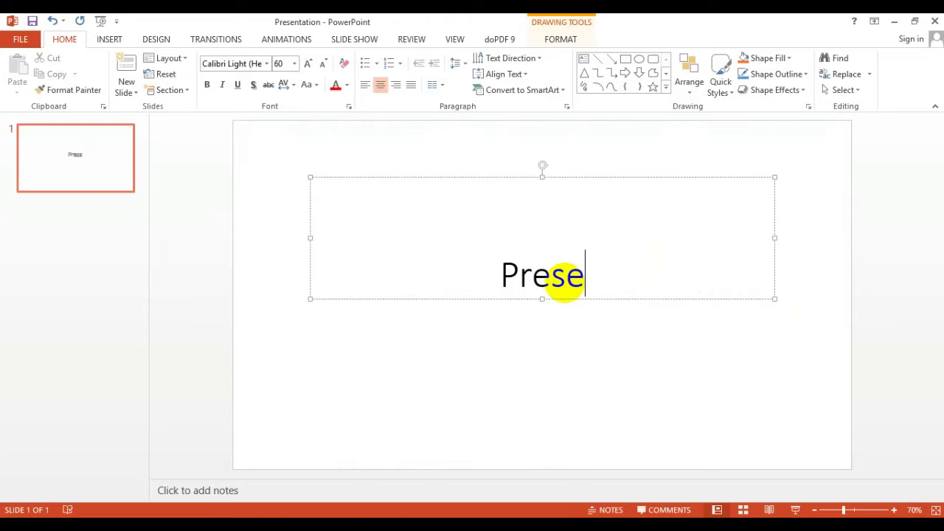
{"action": "type", "text": "ntat"}
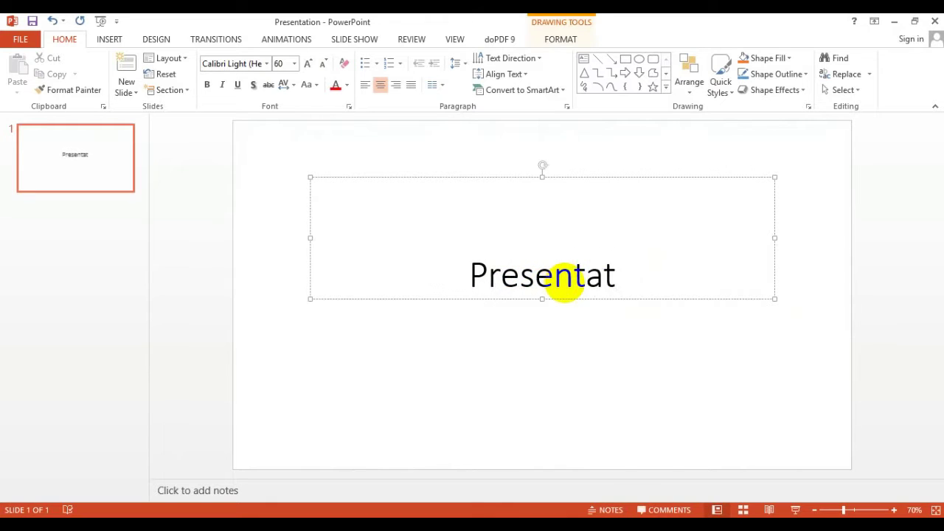
{"action": "type", "text": "ion"}
Make the title text orange, Arial Black, size 80.
{"action": "left_click", "coordinate": [596, 388]}
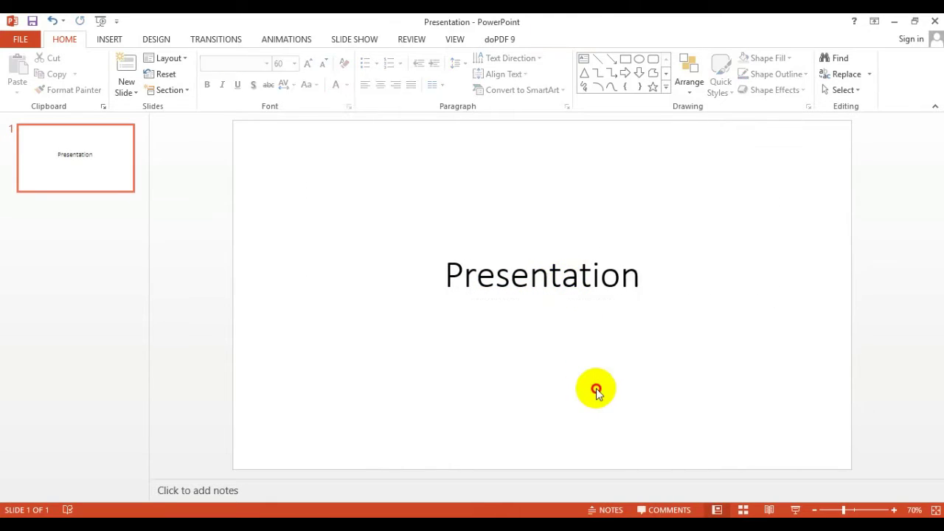
{"action": "mouse_move", "coordinate": [601, 274]}
{"action": "left_mouse_down"}
{"action": "mouse_move", "coordinate": [638, 275]}
{"action": "mouse_move", "coordinate": [384, 256]}
{"action": "left_mouse_up"}
{"action": "left_click", "coordinate": [641, 274]}
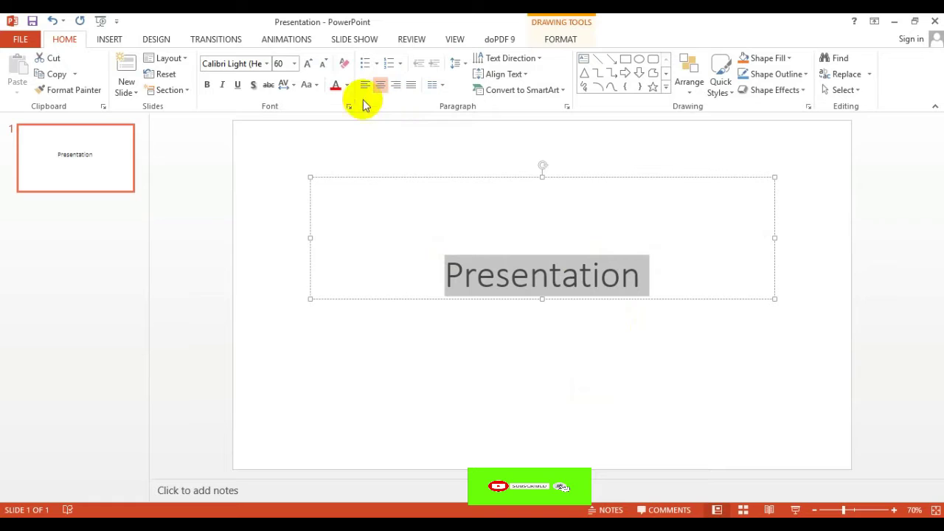
{"action": "left_click", "coordinate": [346, 86]}
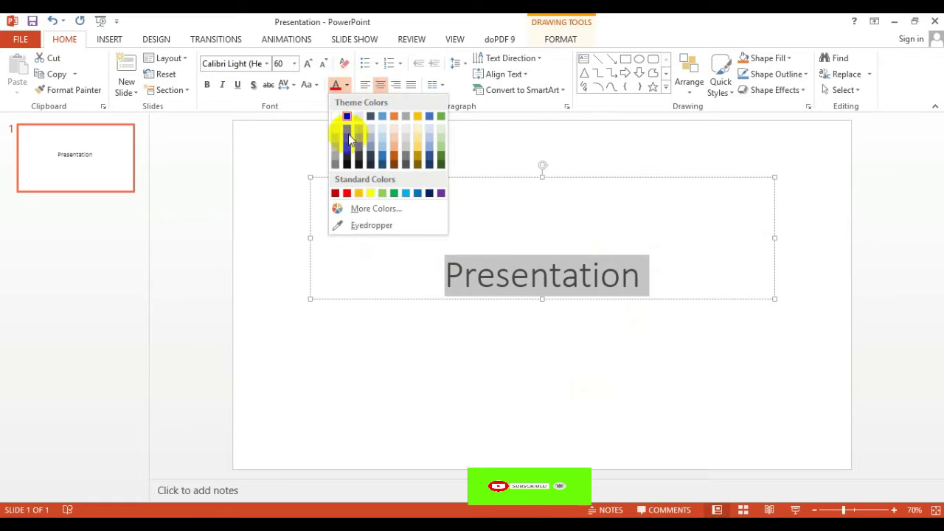
{"action": "left_click", "coordinate": [394, 116]}
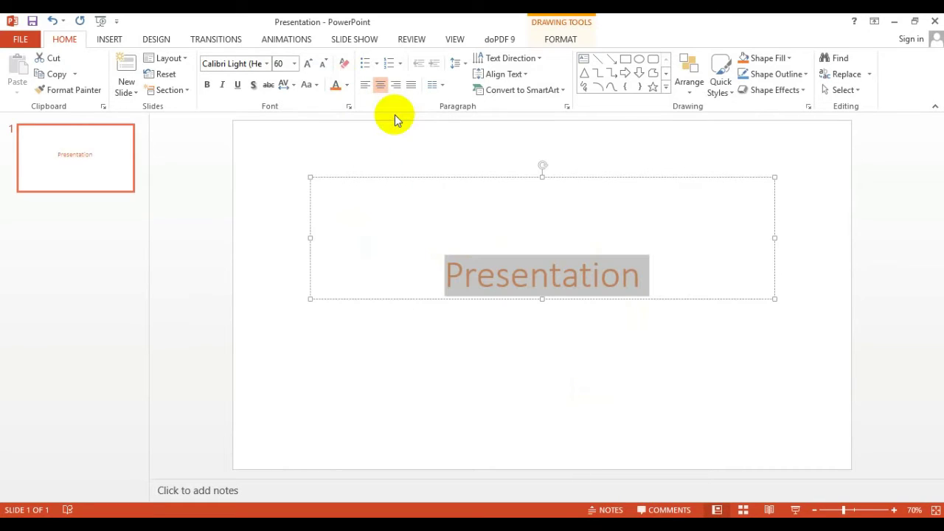
{"action": "left_click", "coordinate": [266, 64]}
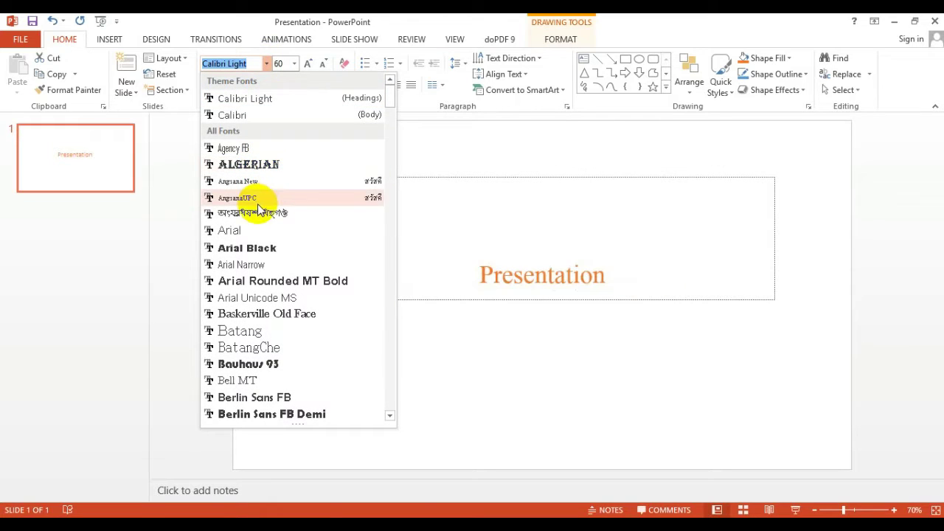
{"action": "left_click", "coordinate": [257, 245]}
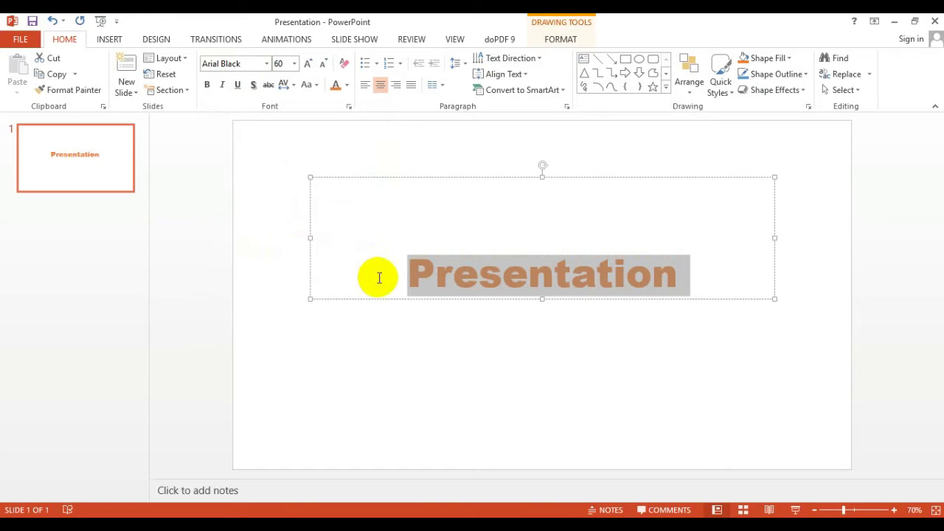
{"action": "left_click", "coordinate": [294, 64]}
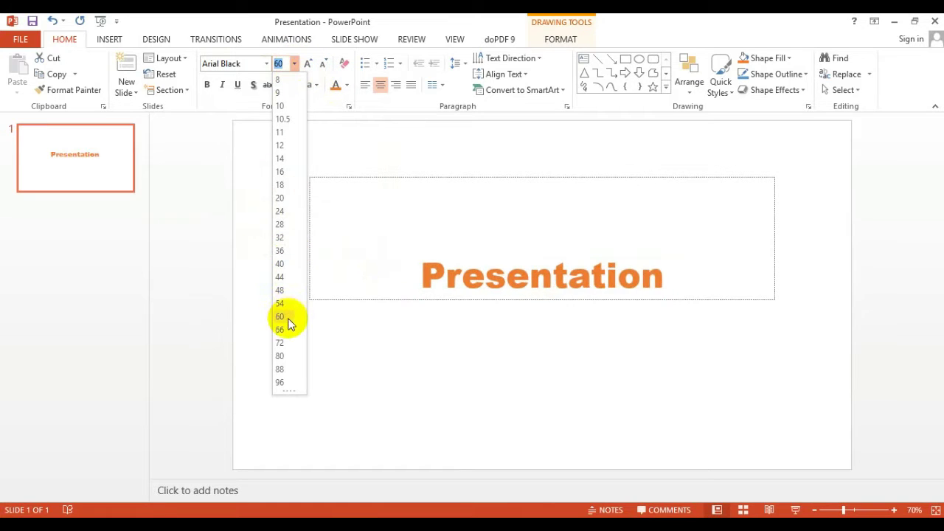
{"action": "left_click", "coordinate": [281, 356]}
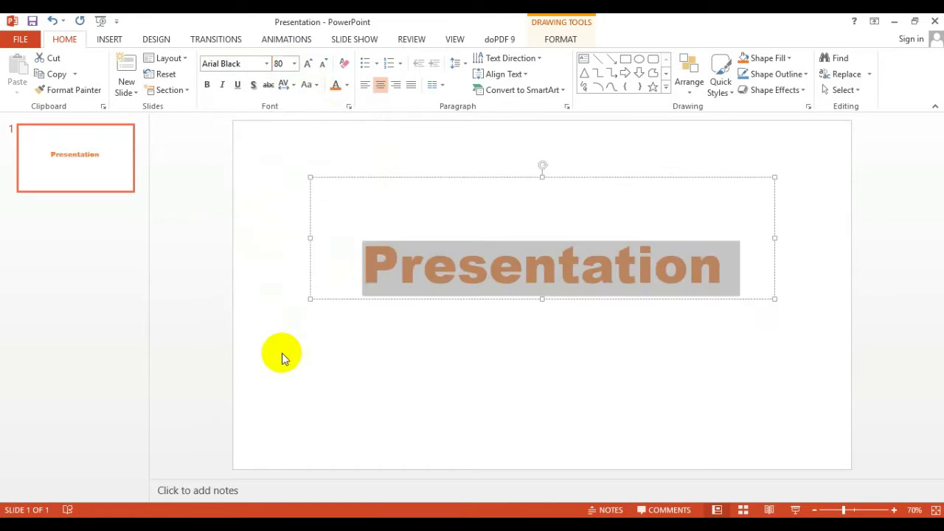
Move the title box lower, toward the slide's centre.
{"action": "left_click_drag", "start_coordinate": [776, 267], "coordinate": [770, 219]}
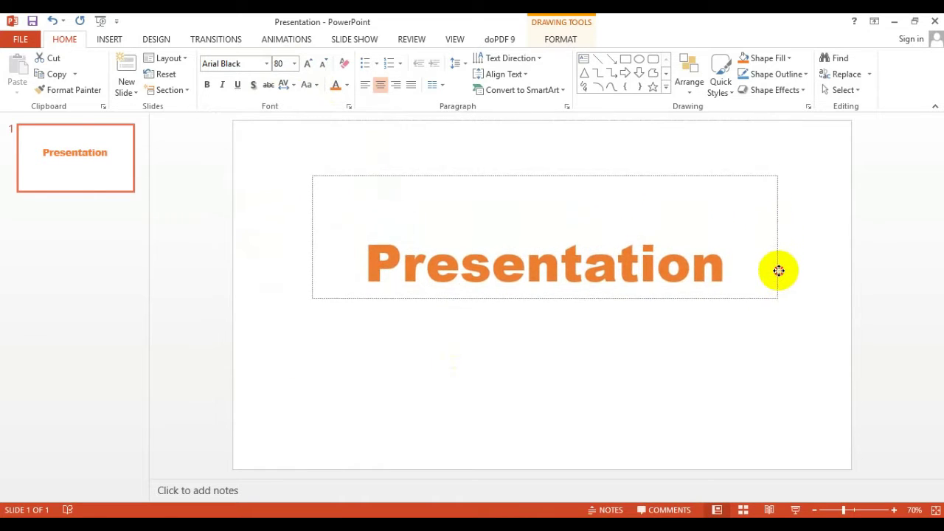
{"action": "left_click_drag", "start_coordinate": [770, 219], "coordinate": [779, 295]}
{"action": "left_click", "coordinate": [462, 162]}
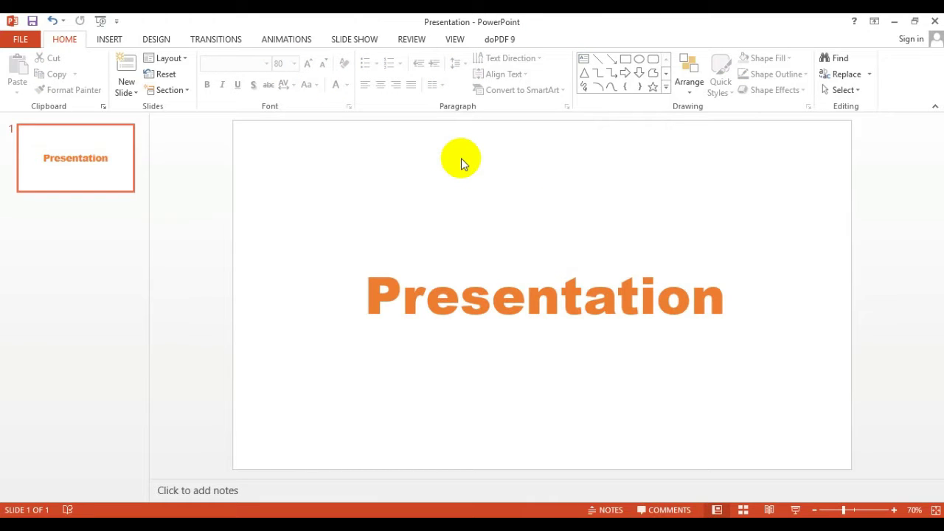
{"action": "left_click", "coordinate": [158, 39]}
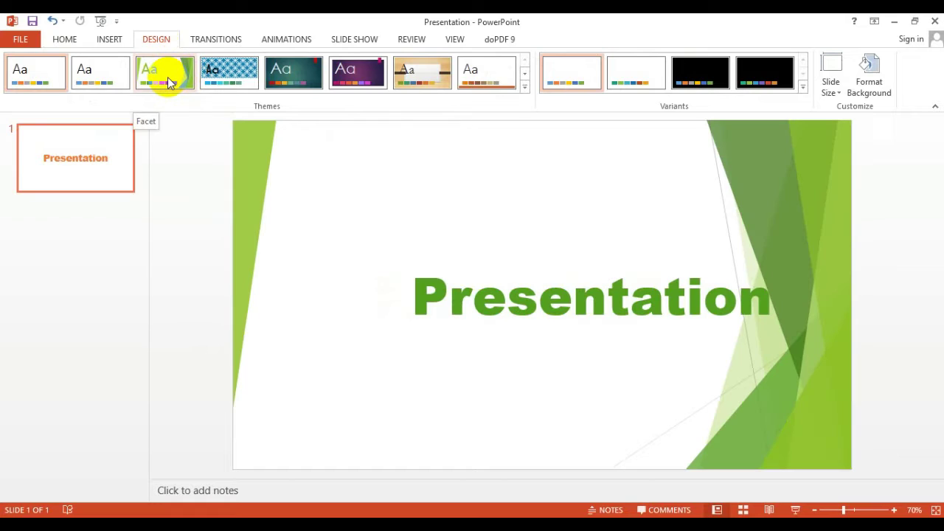
{"action": "left_click", "coordinate": [167, 76]}
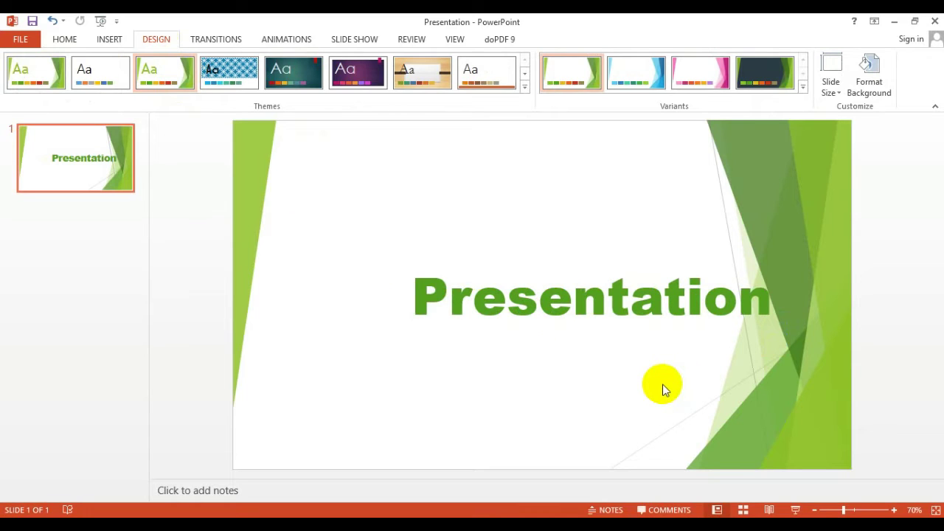
{"action": "left_click", "coordinate": [72, 148]}
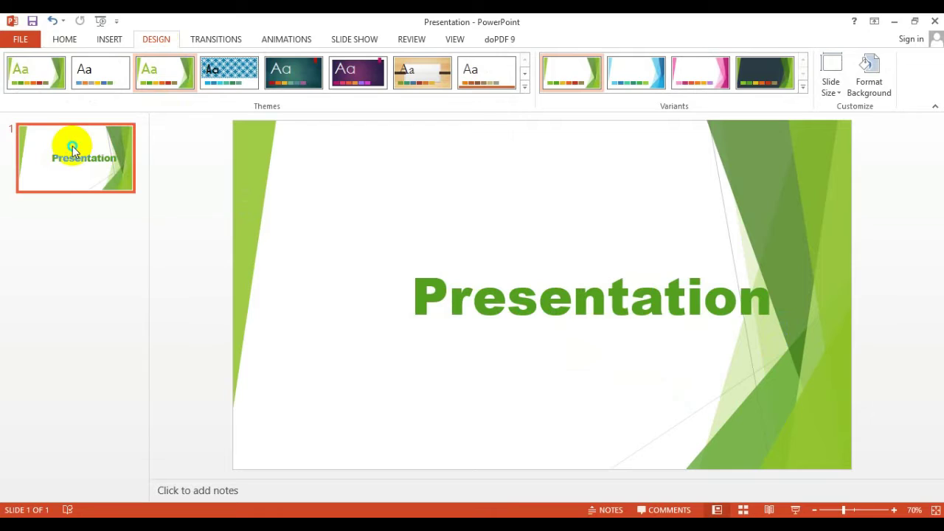
Duplicate slide 1 and delete the 'Presentation' title text on the new slide 2.
{"action": "right_click", "coordinate": [72, 147]}
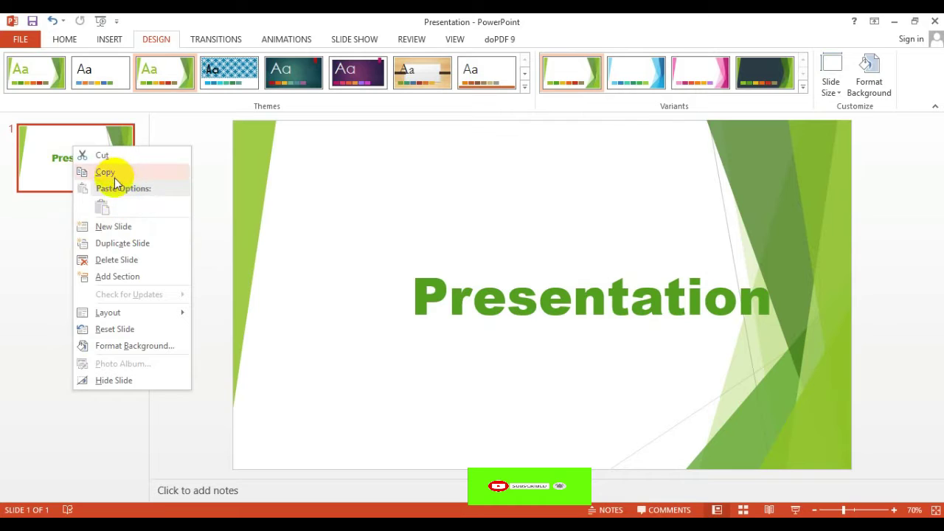
{"action": "left_click", "coordinate": [118, 245]}
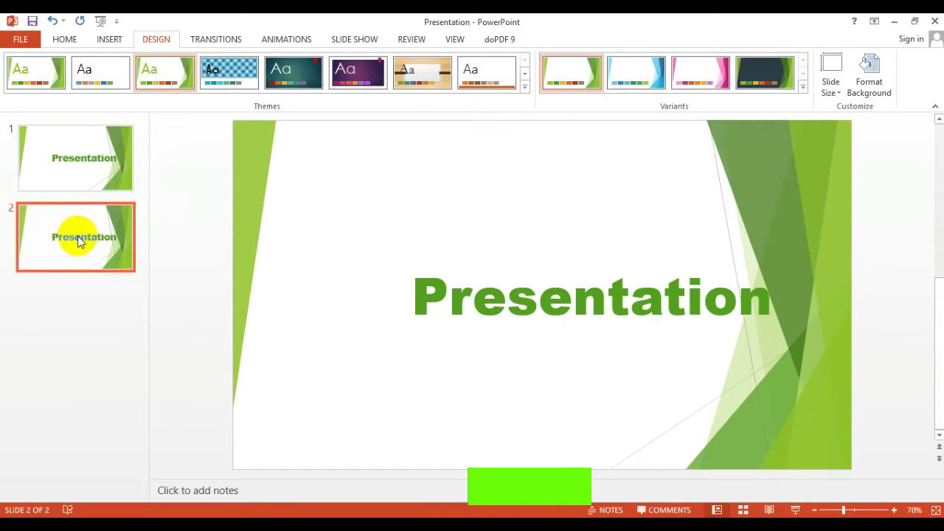
{"action": "left_click", "coordinate": [629, 318]}
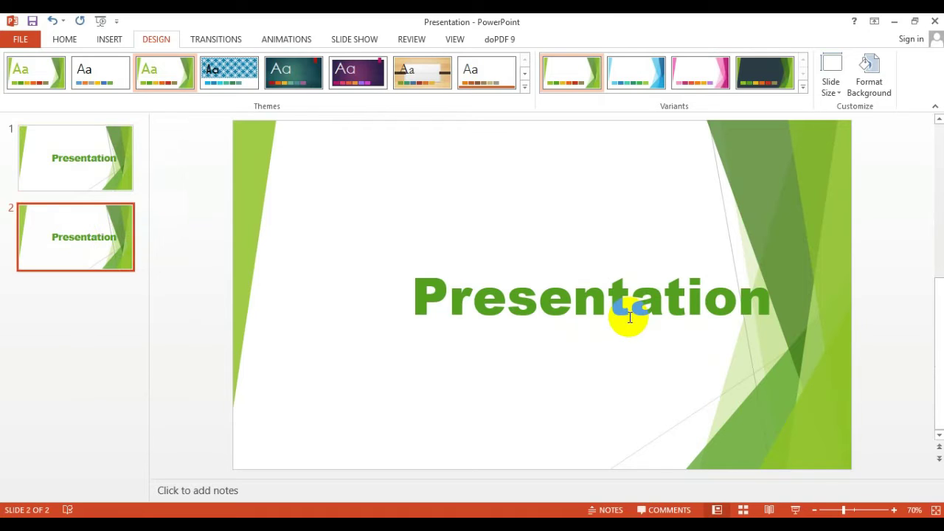
{"action": "left_click", "coordinate": [777, 210]}
{"action": "left_click_drag", "start_coordinate": [777, 209], "coordinate": [778, 209]}
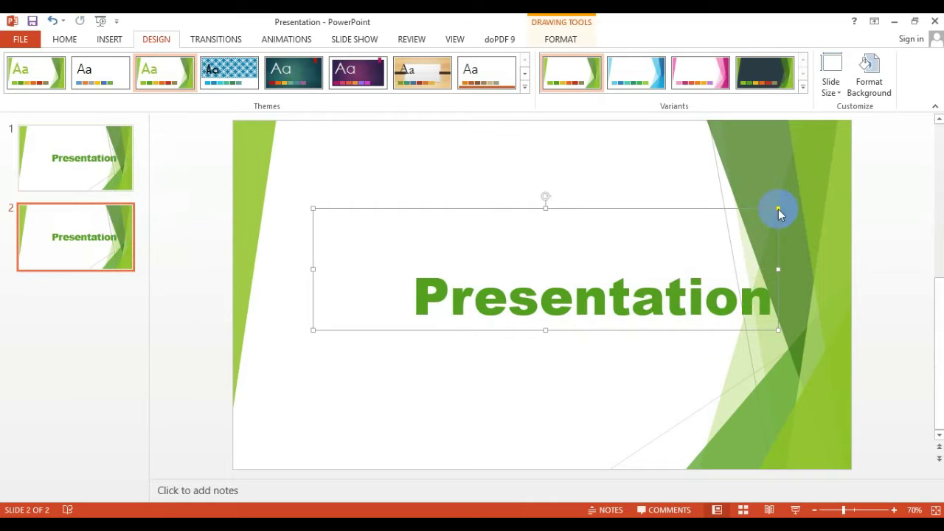
{"action": "key", "text": "Delete"}
{"action": "left_click", "coordinate": [566, 313]}
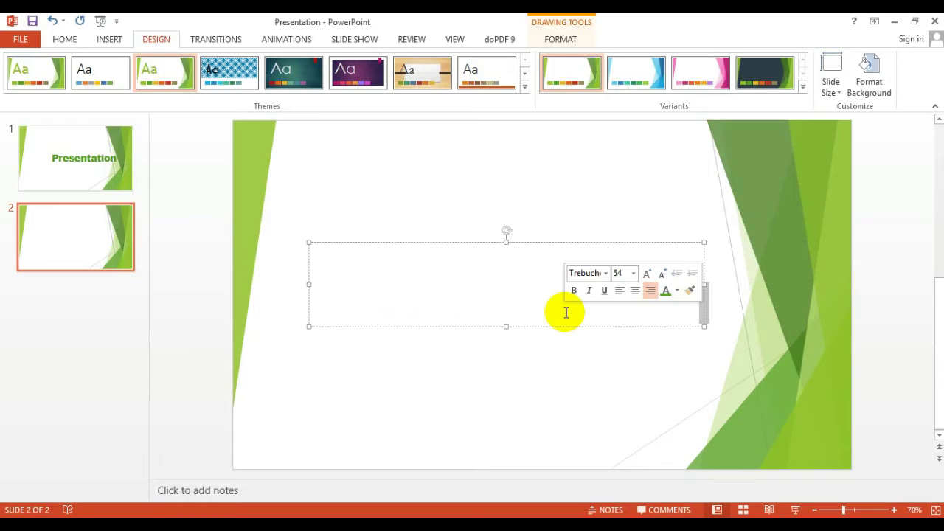
Move the title box up-left, type the presenter's name and home-district sentence, and widen it.
{"action": "left_click", "coordinate": [570, 240]}
{"action": "left_click_drag", "start_coordinate": [570, 239], "coordinate": [484, 148]}
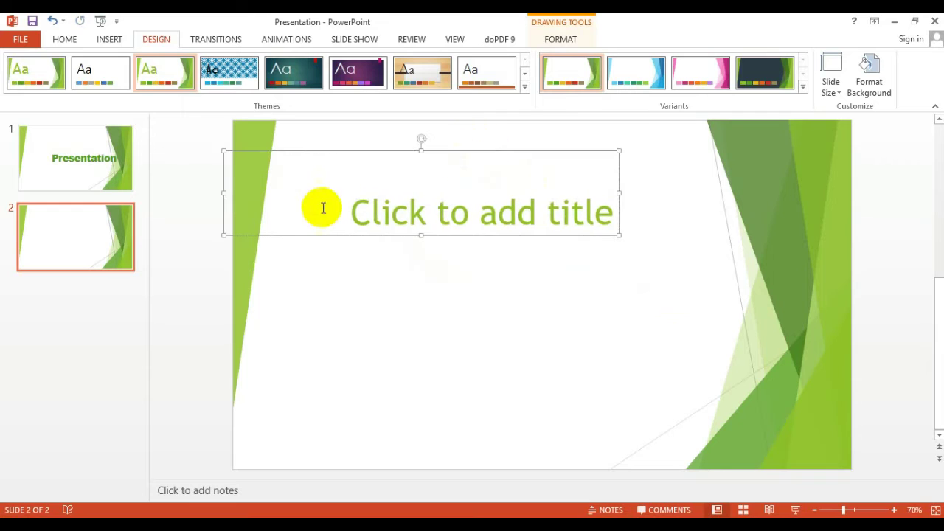
{"action": "left_click", "coordinate": [297, 206]}
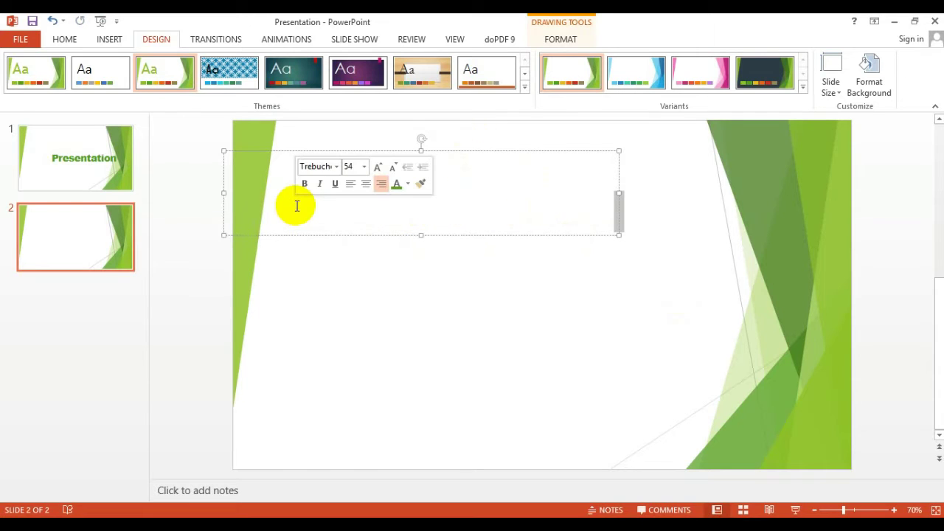
{"action": "type", "text": "My"}
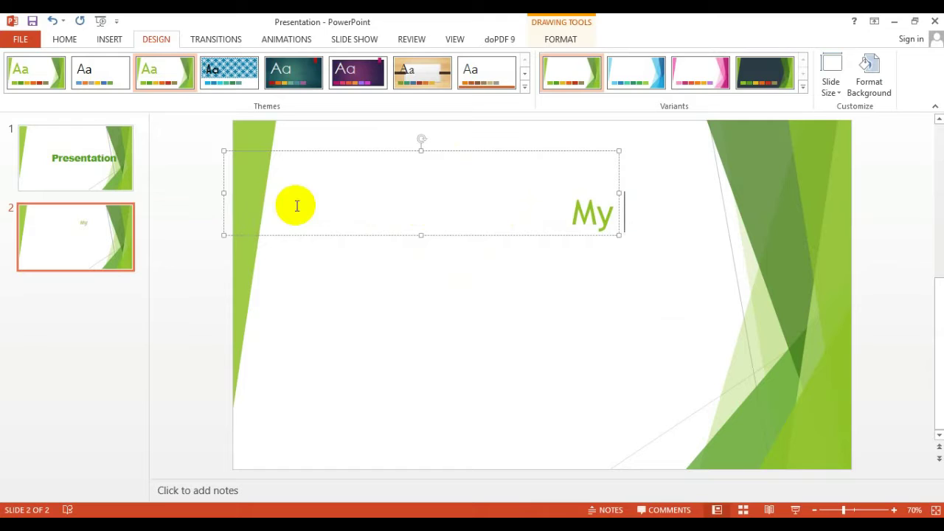
{"action": "type", "text": " nam"}
{"action": "type", "text": "e "}
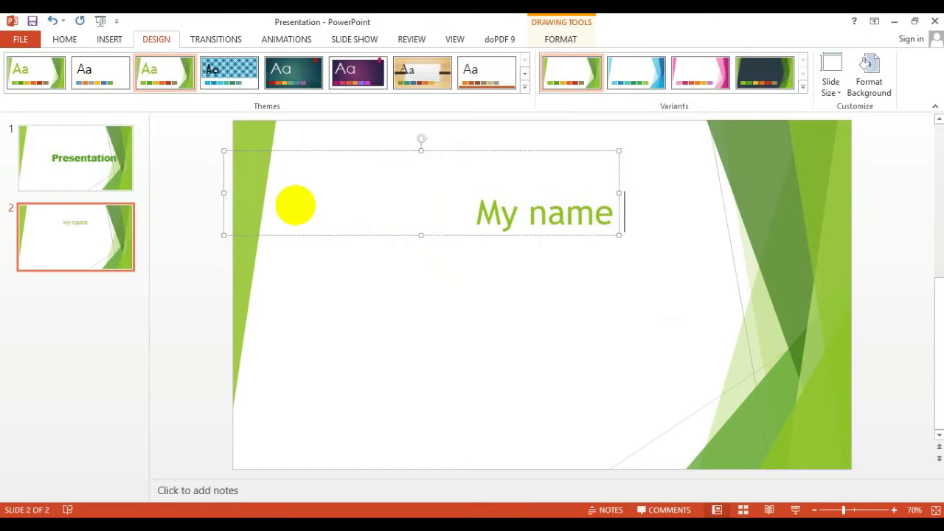
{"action": "type", "text": "is A"}
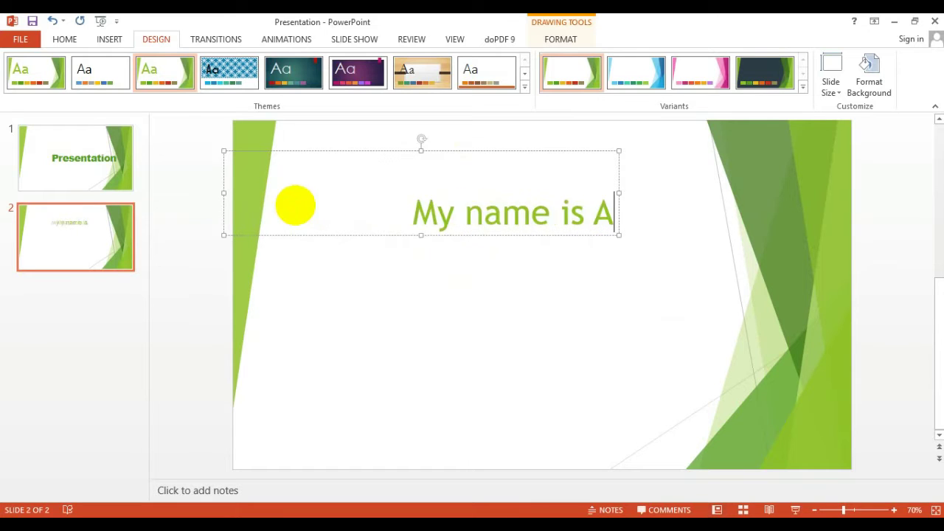
{"action": "type", "text": "minul"}
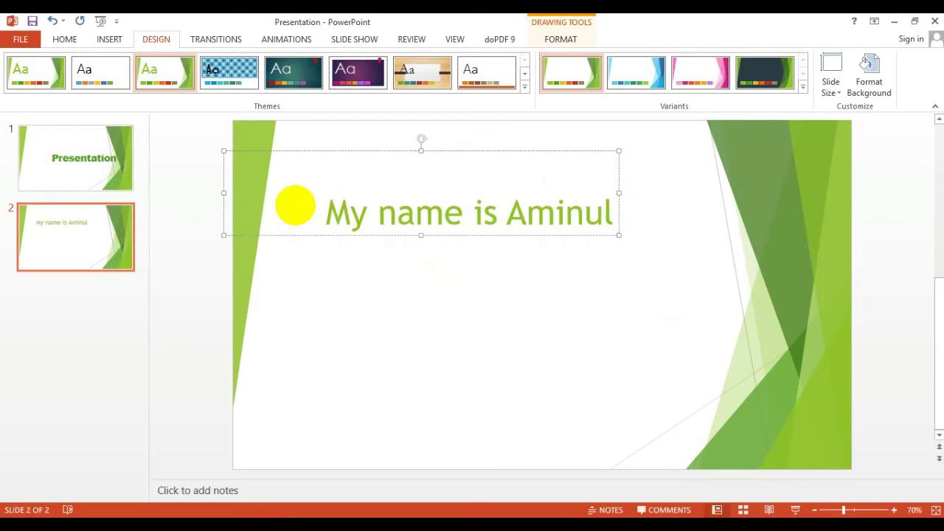
{"action": "type", "text": " Islam"}
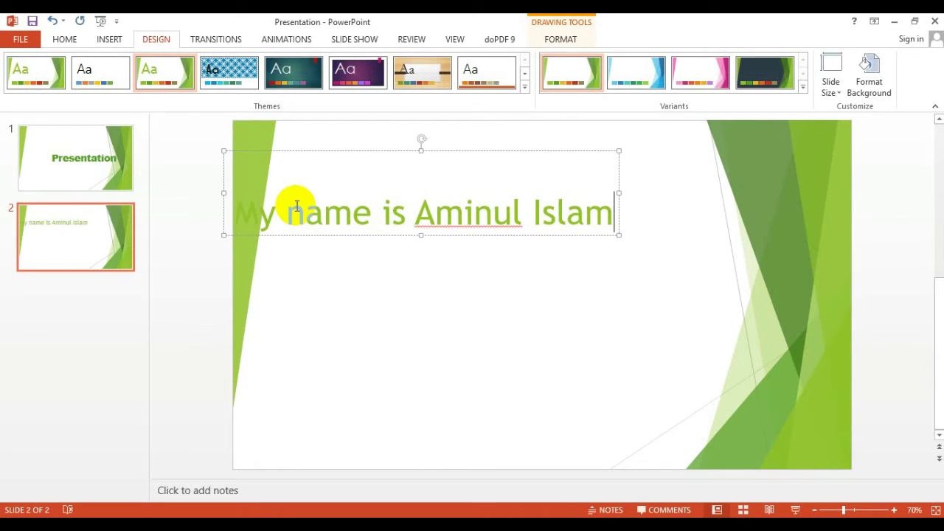
{"action": "type", "text": ".M"}
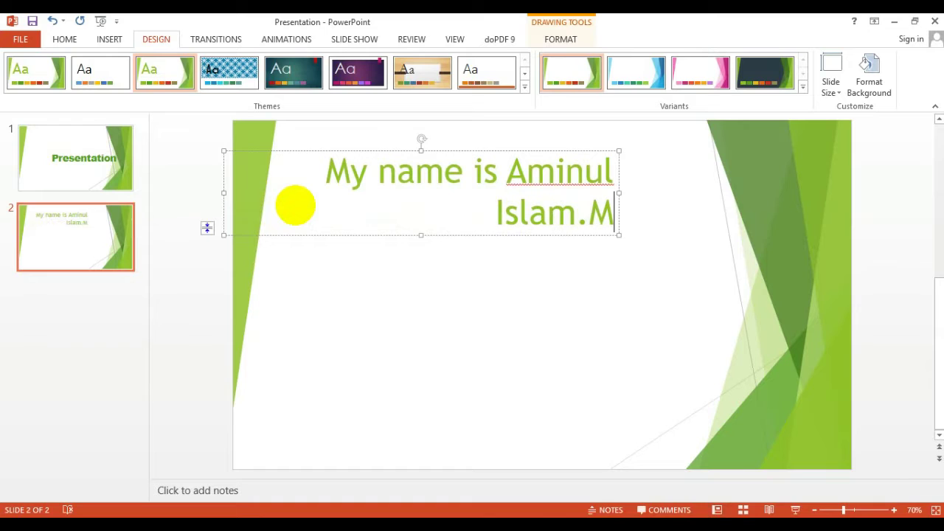
{"action": "type", "text": "y Ho"}
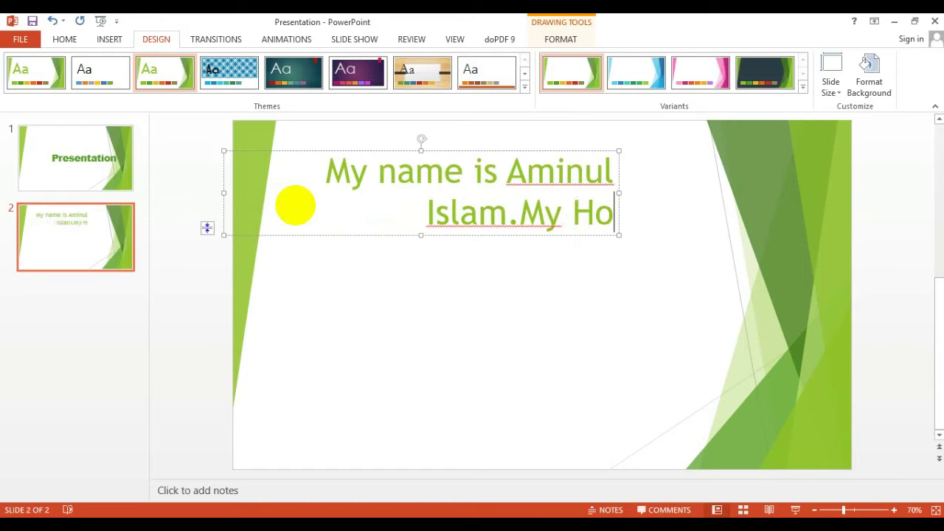
{"action": "type", "text": "me D"}
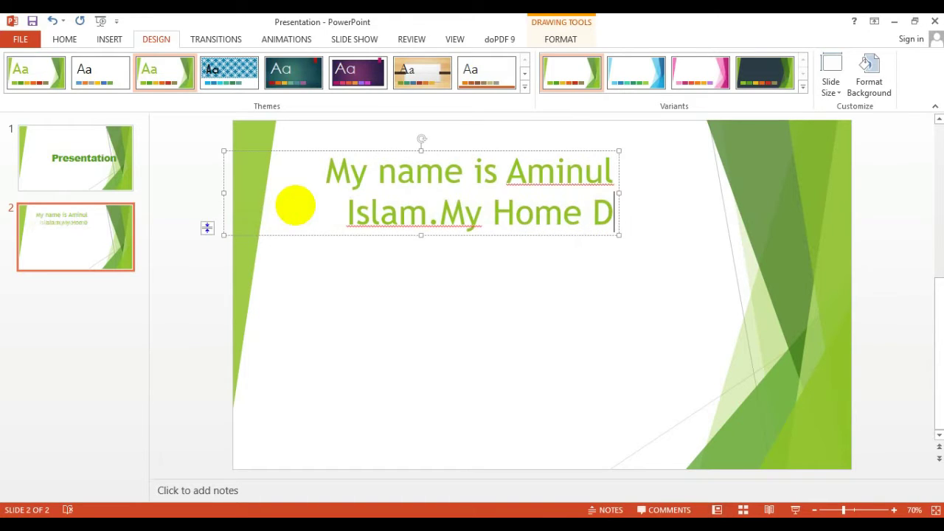
{"action": "type", "text": "istr"}
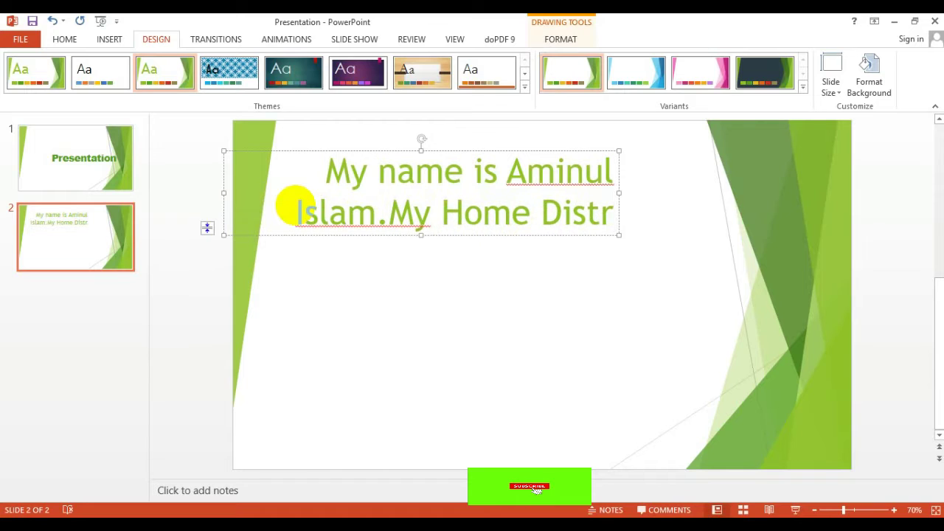
{"action": "type", "text": "ict i"}
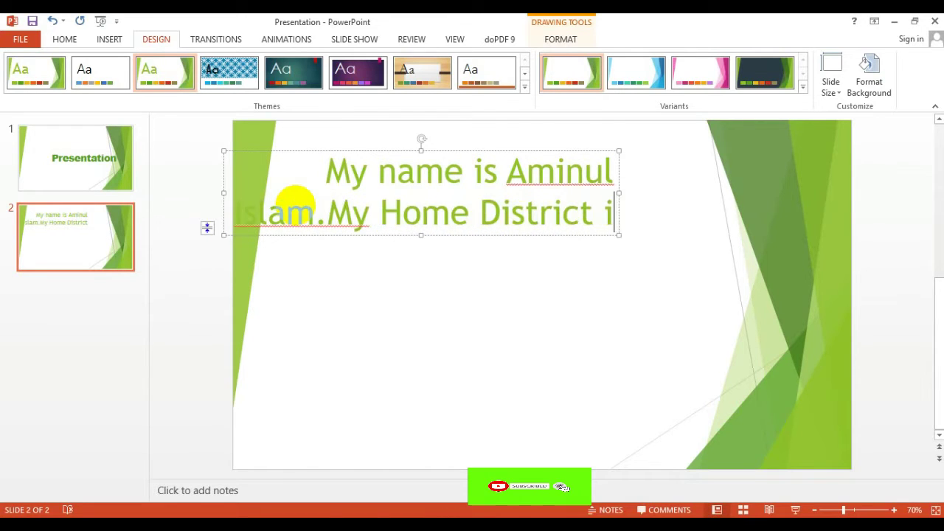
{"action": "type", "text": "s Jhe"}
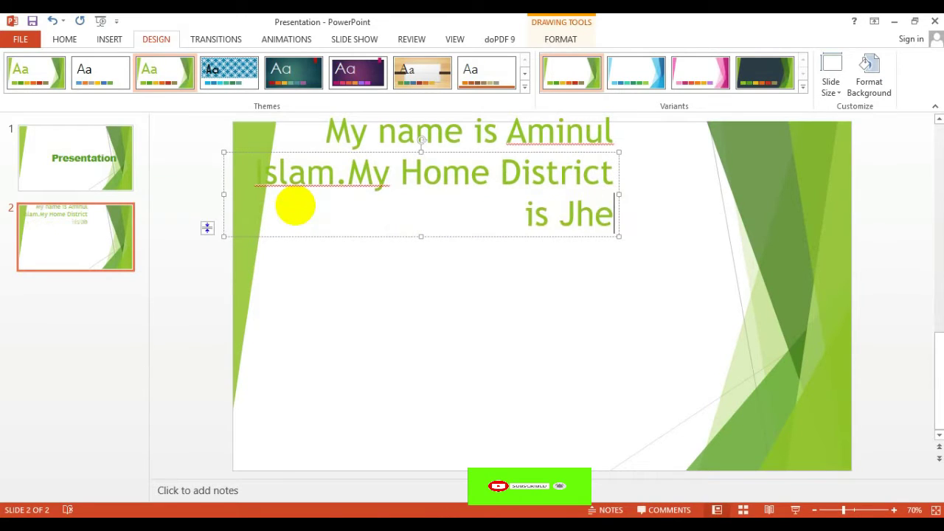
{"action": "type", "text": "na"}
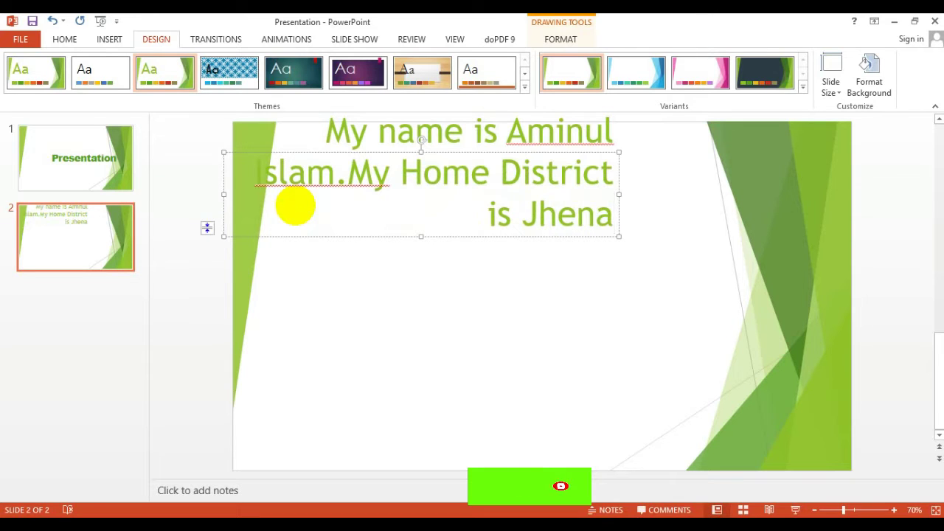
{"action": "type", "text": "i"}
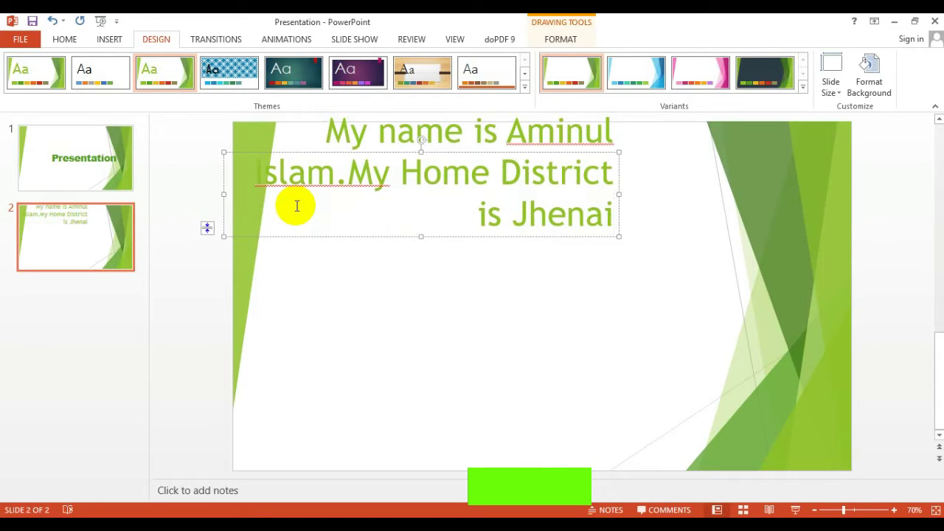
{"action": "type", "text": "dah"}
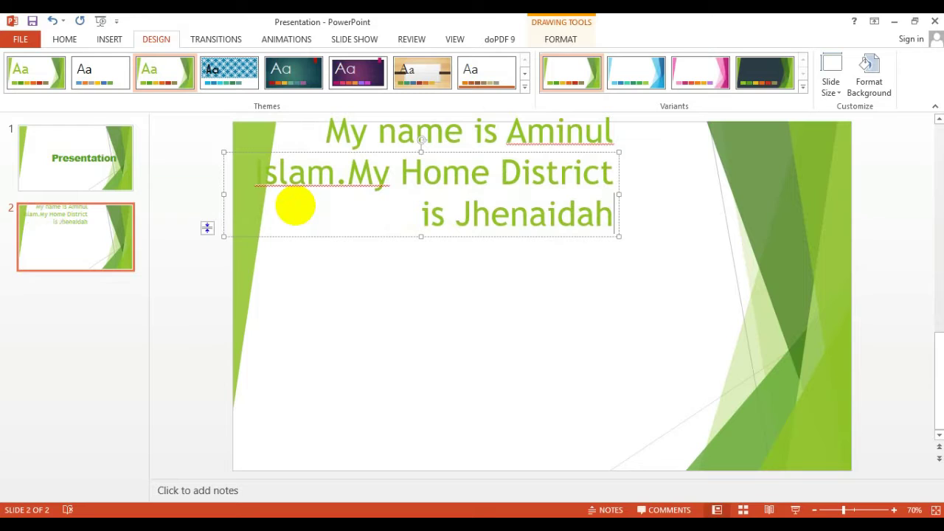
{"action": "type", "text": "."}
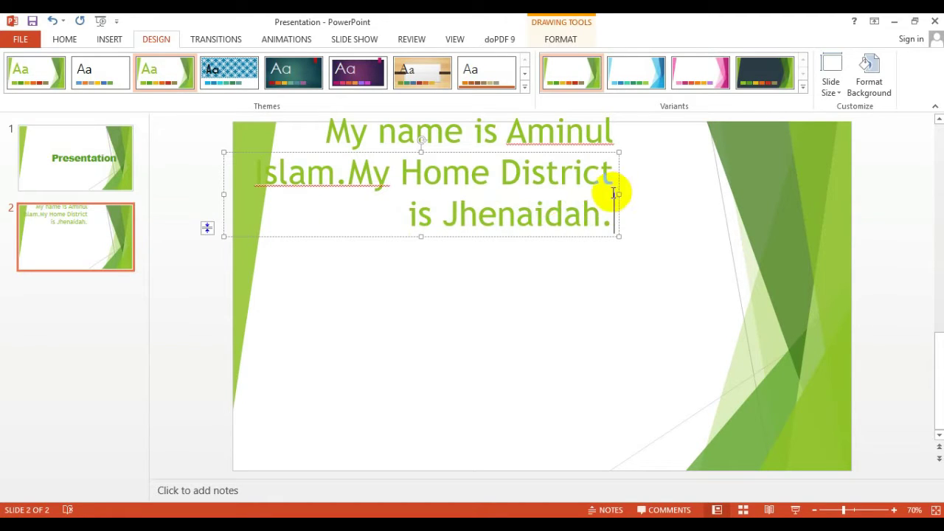
{"action": "left_click_drag", "start_coordinate": [619, 195], "coordinate": [715, 213]}
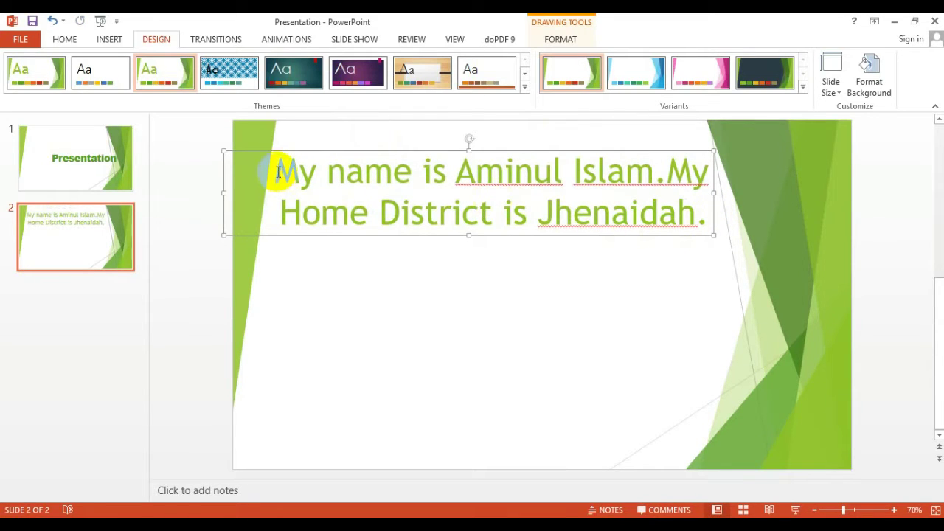
{"action": "left_click_drag", "start_coordinate": [277, 171], "coordinate": [655, 238]}
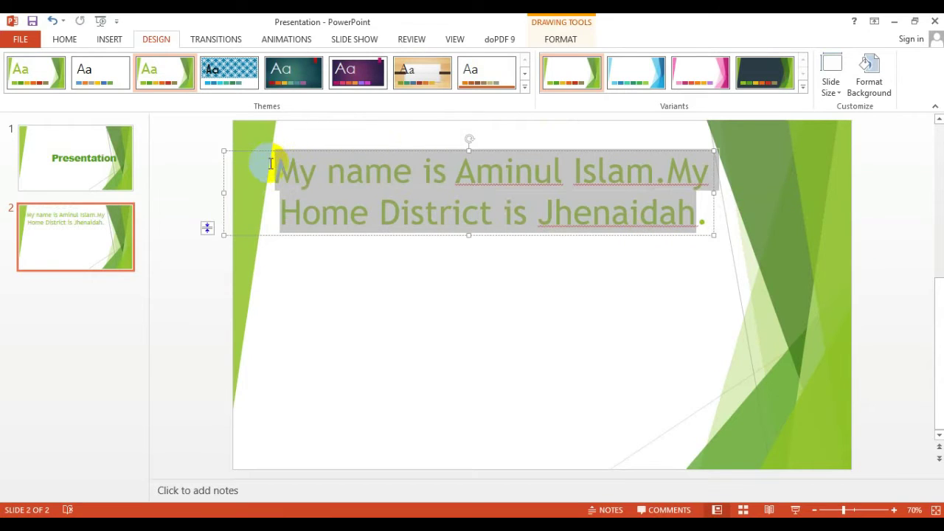
Apply the Baskerville Old Face font to the whole two-line sentence.
{"action": "left_click_drag", "start_coordinate": [270, 164], "coordinate": [712, 226]}
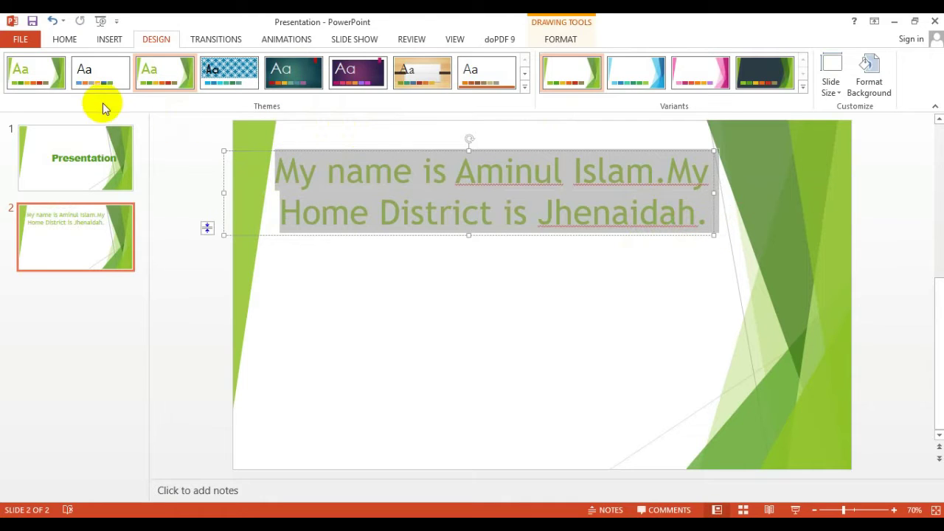
{"action": "left_click", "coordinate": [65, 41]}
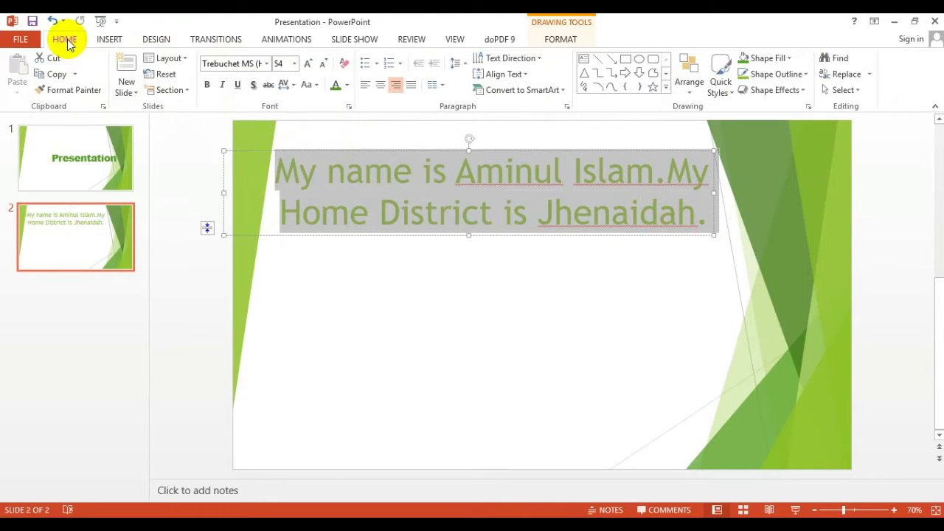
{"action": "left_click", "coordinate": [266, 65]}
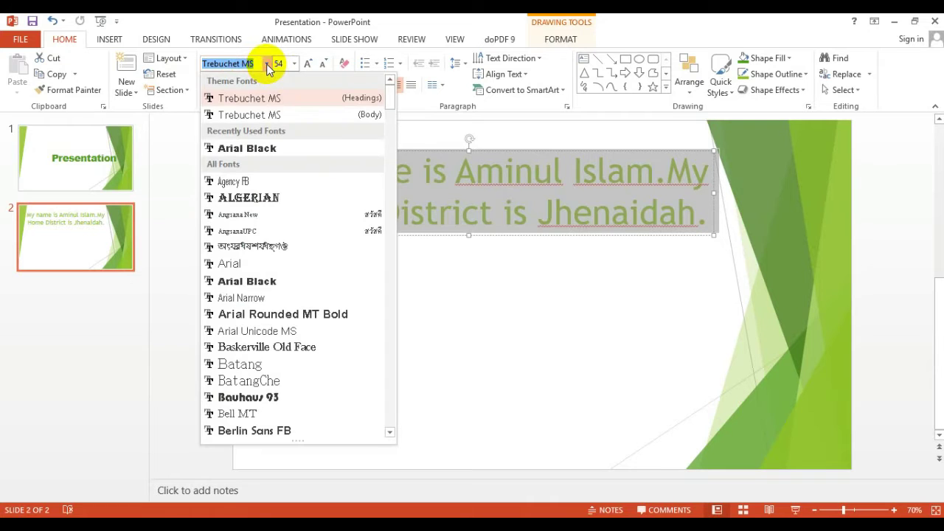
{"action": "left_click", "coordinate": [264, 353]}
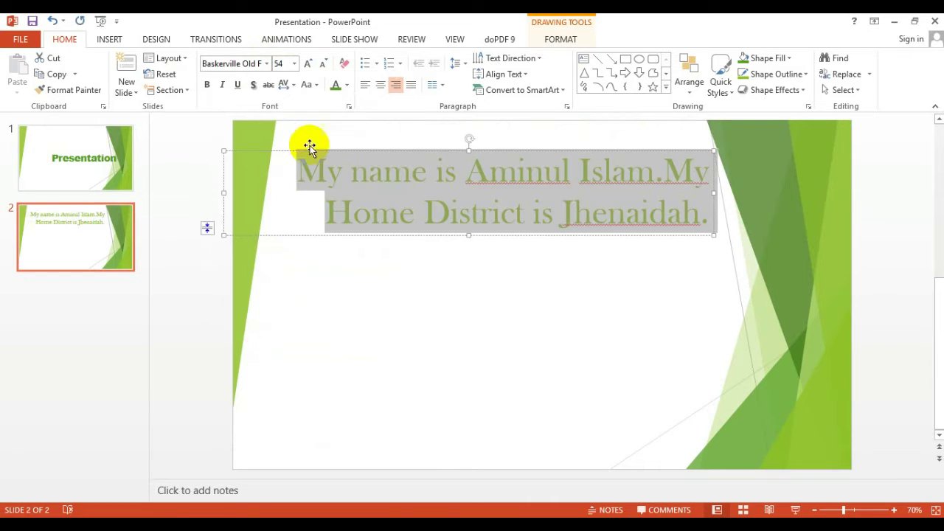
{"action": "left_click", "coordinate": [295, 65]}
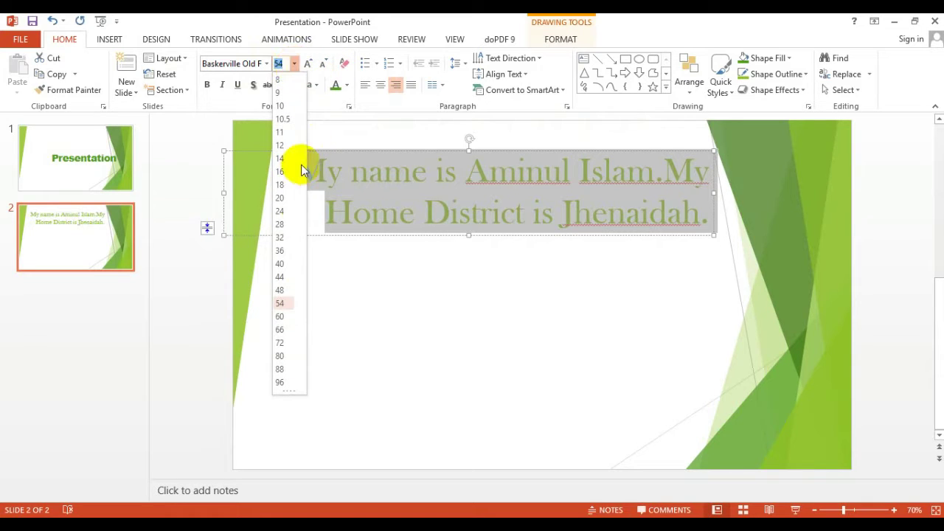
Set the sentence to size 80, widen its box, and move it down to mid-slide.
{"action": "left_click", "coordinate": [283, 356]}
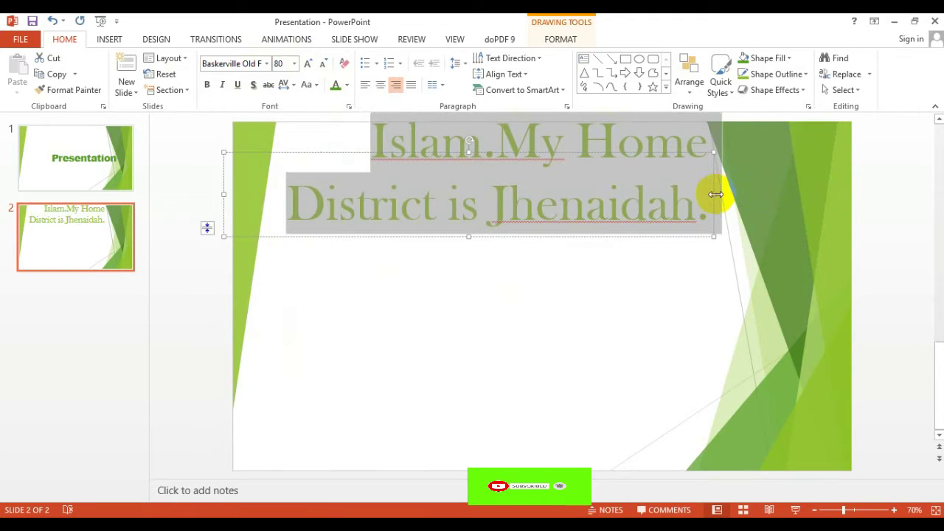
{"action": "left_click_drag", "start_coordinate": [714, 194], "coordinate": [856, 194]}
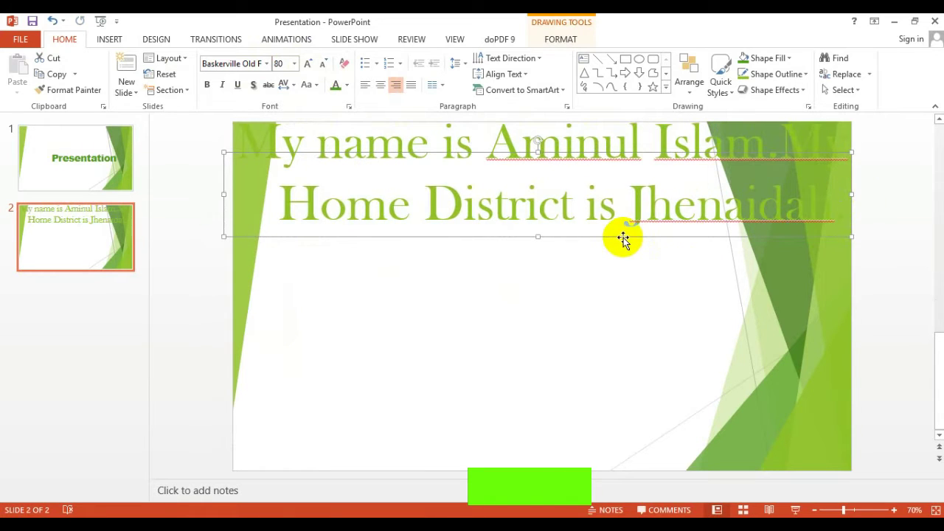
{"action": "mouse_move", "coordinate": [622, 240]}
{"action": "left_mouse_down"}
{"action": "mouse_move", "coordinate": [611, 369]}
{"action": "mouse_move", "coordinate": [601, 372]}
{"action": "mouse_move", "coordinate": [594, 348]}
{"action": "left_mouse_up"}
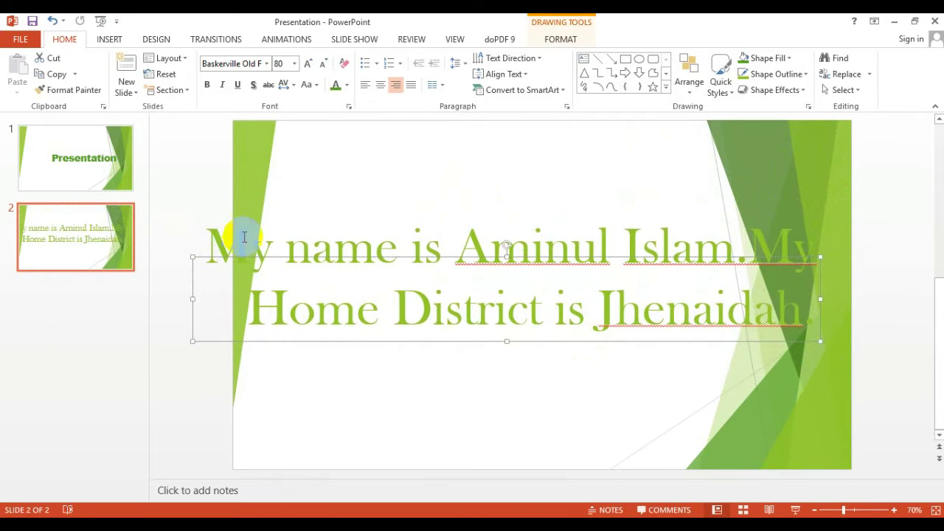
{"action": "left_click", "coordinate": [209, 239]}
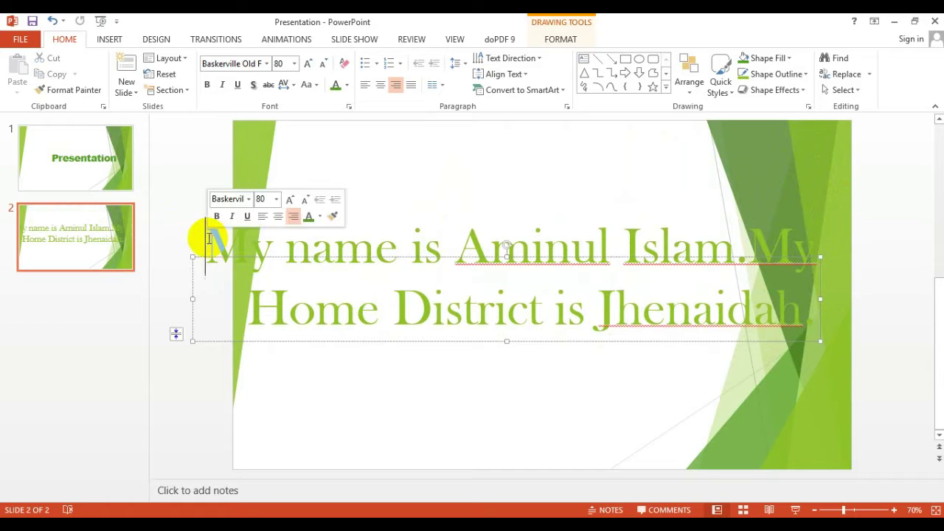
{"action": "left_click_drag", "start_coordinate": [209, 238], "coordinate": [817, 301]}
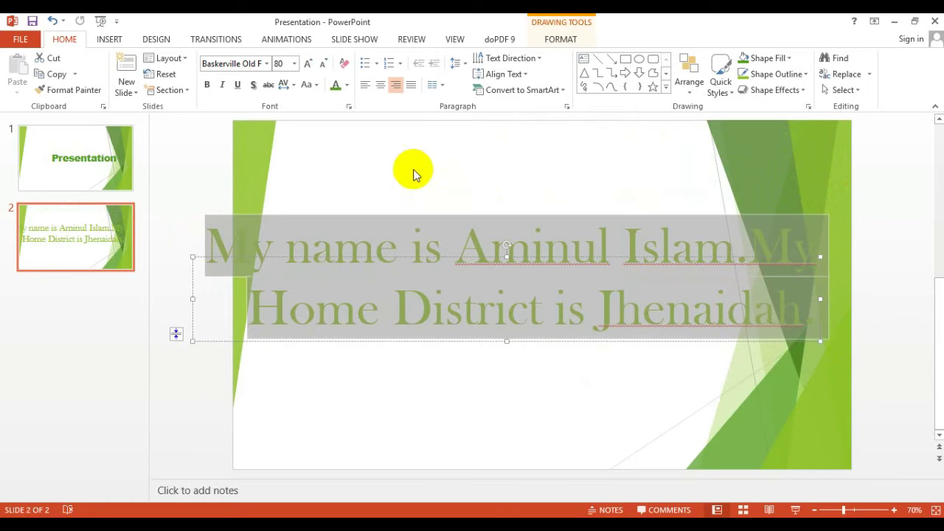
Change the sentence's font colour to a dark green theme swatch.
{"action": "left_click", "coordinate": [346, 85]}
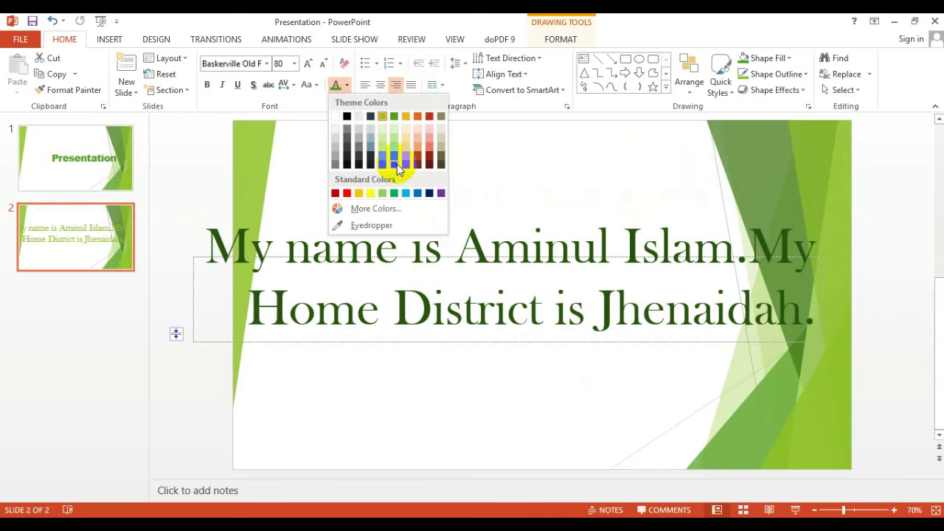
{"action": "left_click", "coordinate": [396, 165]}
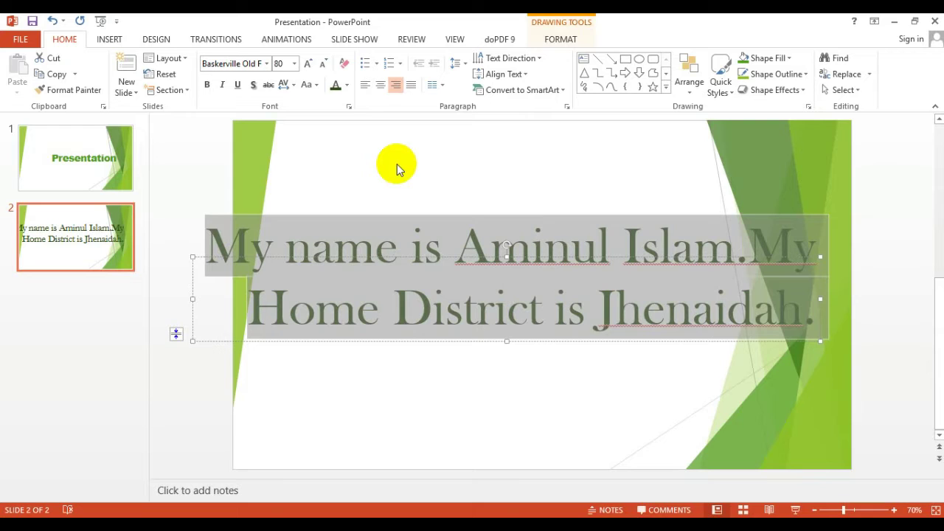
Apply the Cut transition to slide 2 and check both slides.
{"action": "left_click", "coordinate": [223, 42]}
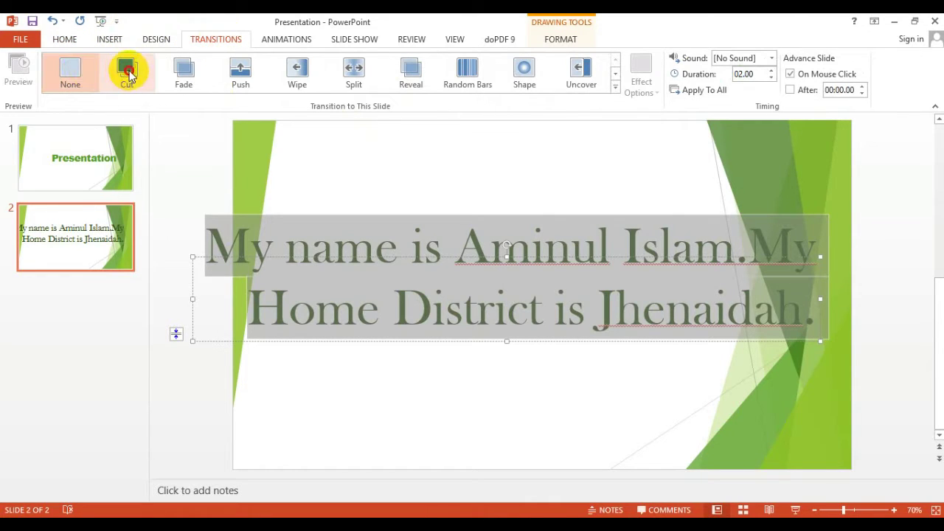
{"action": "left_click", "coordinate": [129, 74]}
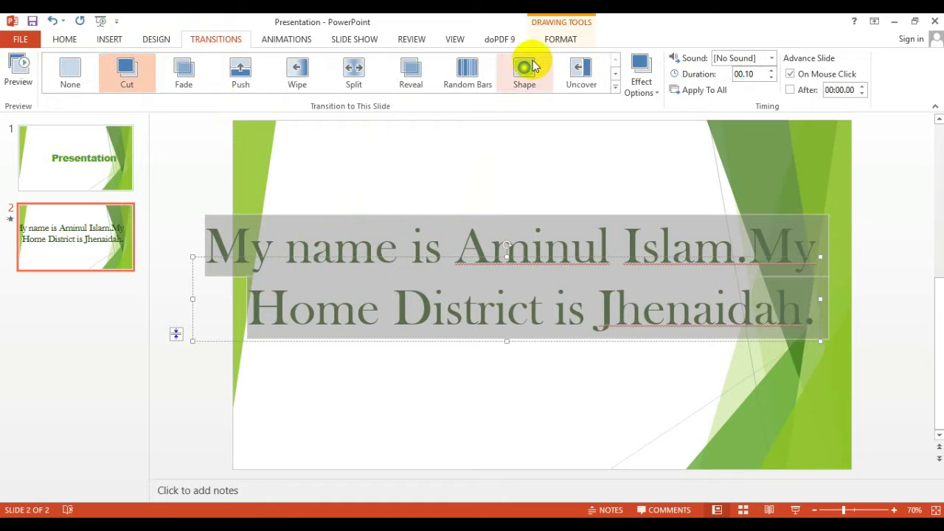
{"action": "left_click", "coordinate": [52, 160]}
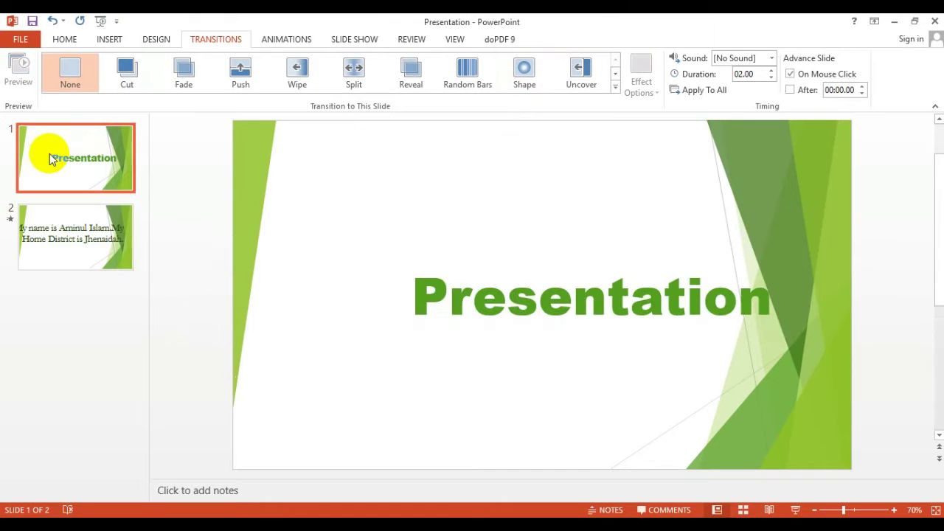
{"action": "left_click", "coordinate": [79, 225]}
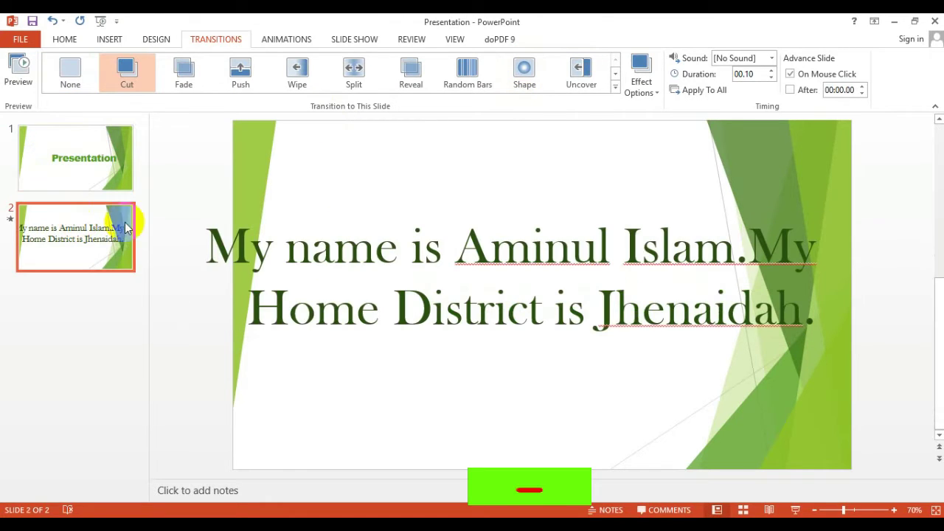
{"action": "left_click", "coordinate": [66, 42]}
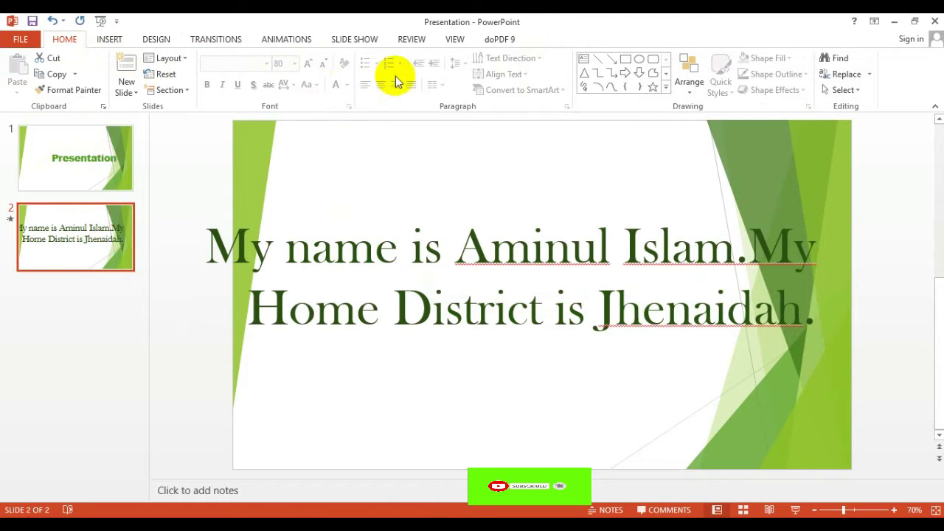
Run the slide show From Beginning, advance to slide 2, then exit past the end screen.
{"action": "left_click", "coordinate": [354, 40]}
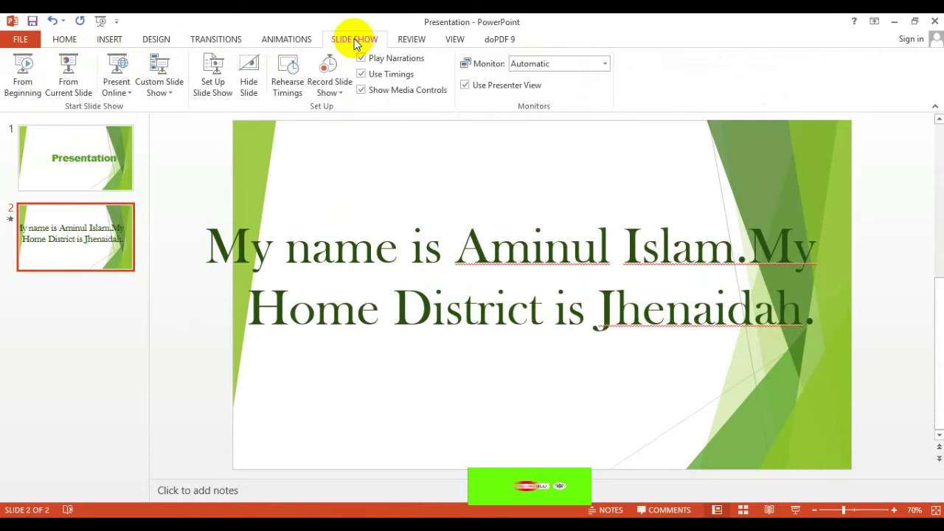
{"action": "left_click", "coordinate": [21, 81]}
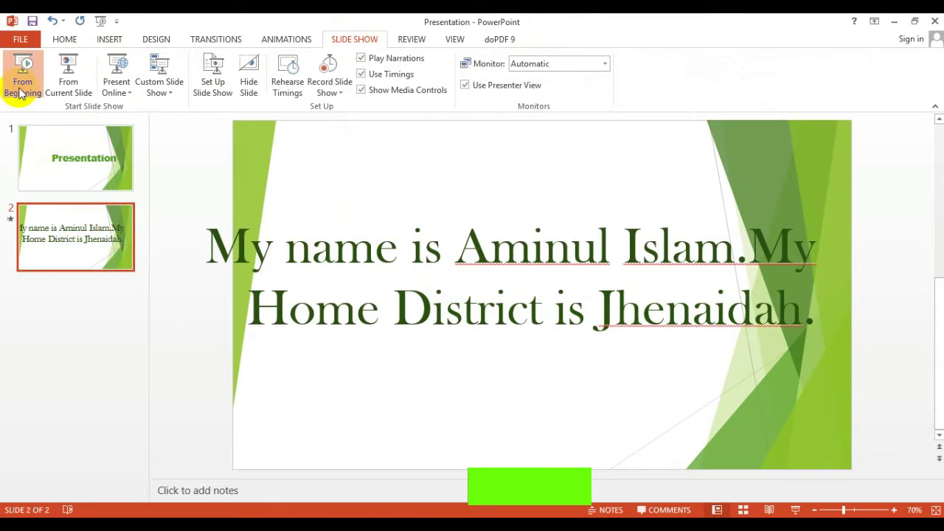
{"action": "key", "text": "Right"}
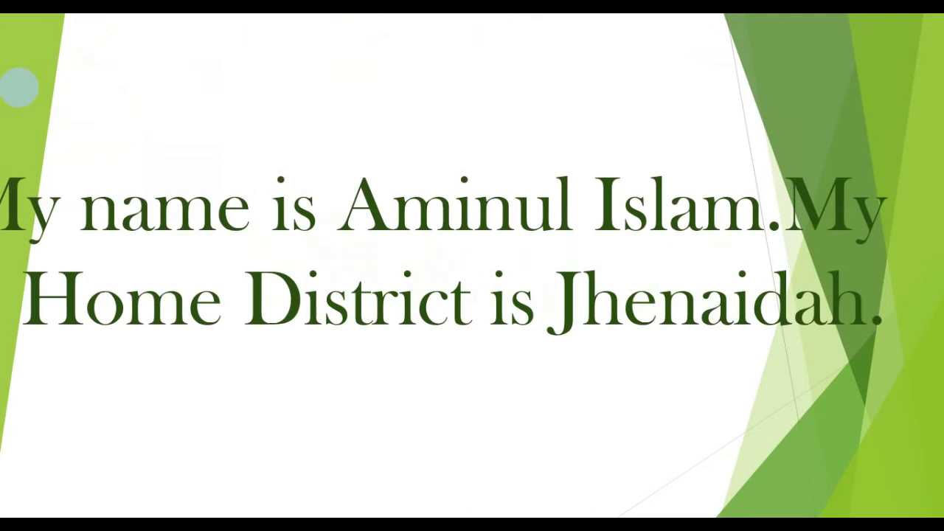
{"action": "left_click", "coordinate": [20, 87]}
{"action": "left_click", "coordinate": [19, 87]}
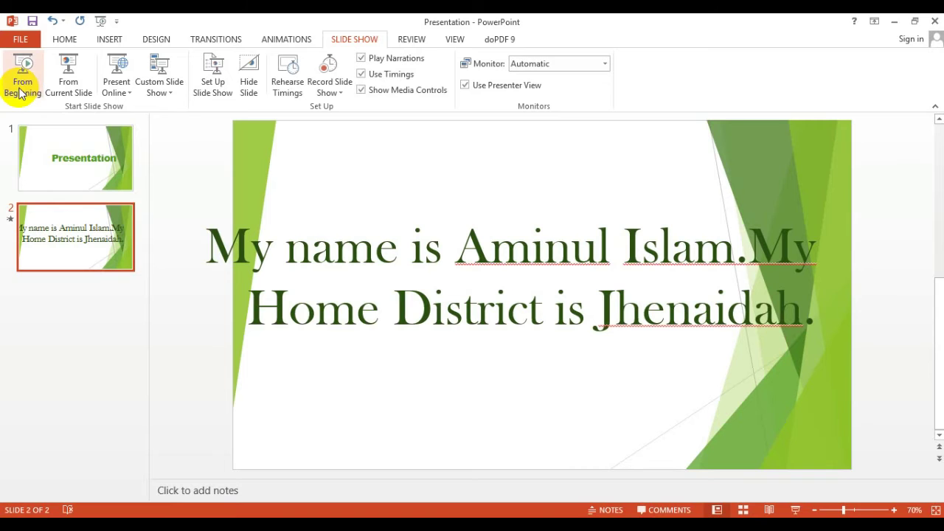
Change slide 2's transition from Cut to Push, lasting 1 second.
{"action": "left_click", "coordinate": [272, 244]}
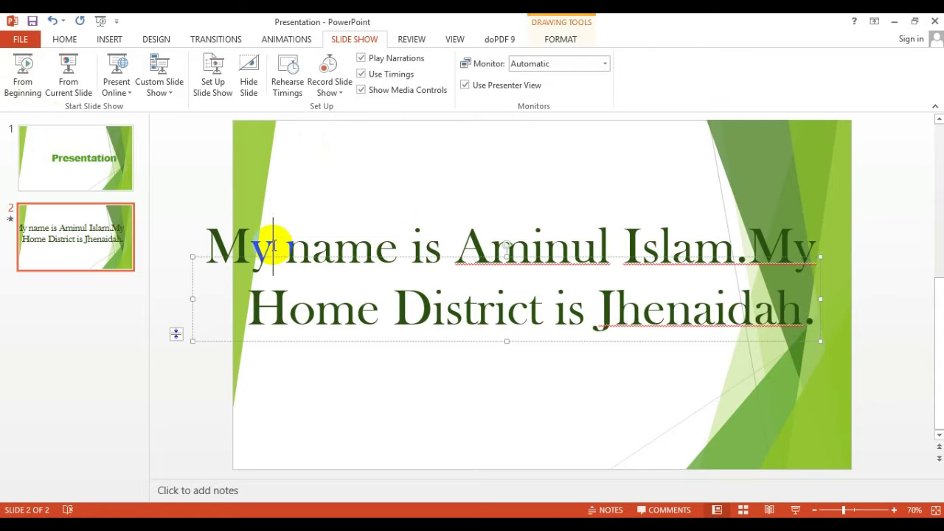
{"action": "left_click_drag", "start_coordinate": [206, 236], "coordinate": [804, 317]}
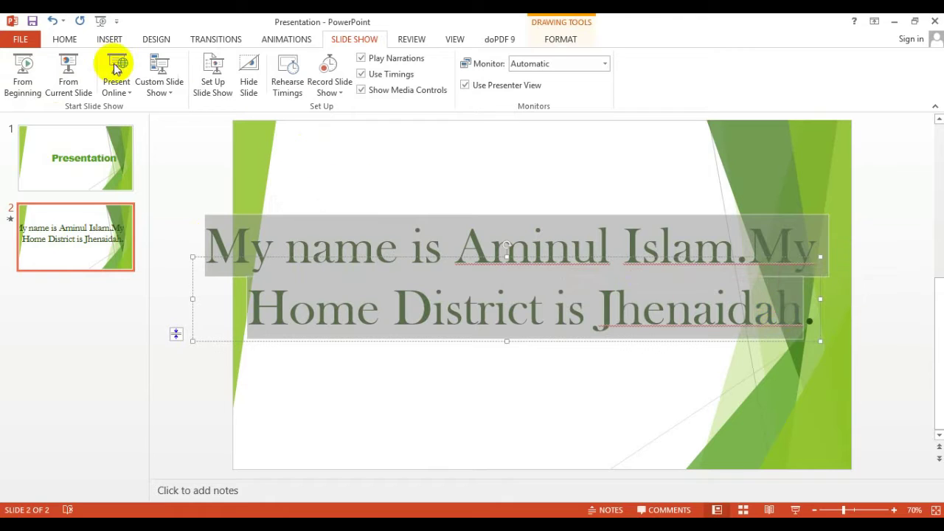
{"action": "left_click", "coordinate": [202, 38]}
{"action": "left_click", "coordinate": [243, 74]}
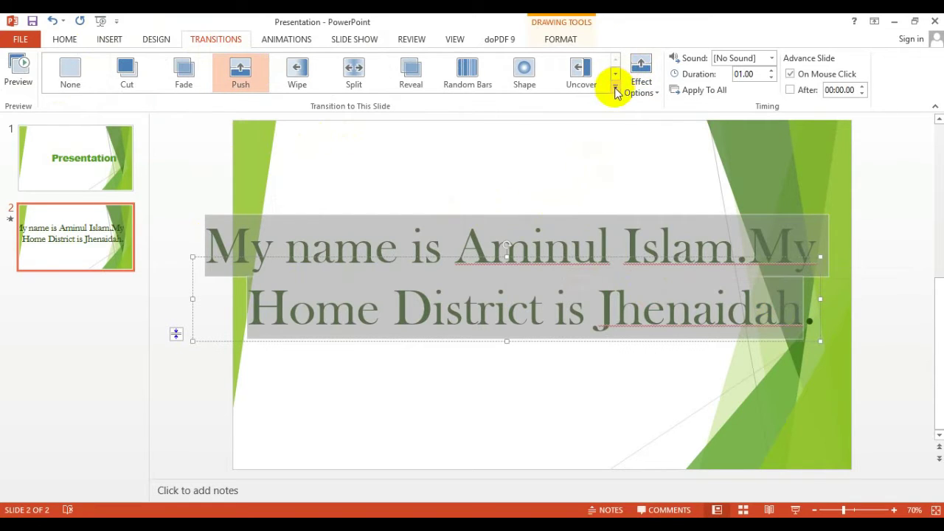
Make the sentence's text box taller at top and bottom, then reselect the sentence.
{"action": "left_click", "coordinate": [292, 172]}
{"action": "left_click", "coordinate": [210, 235]}
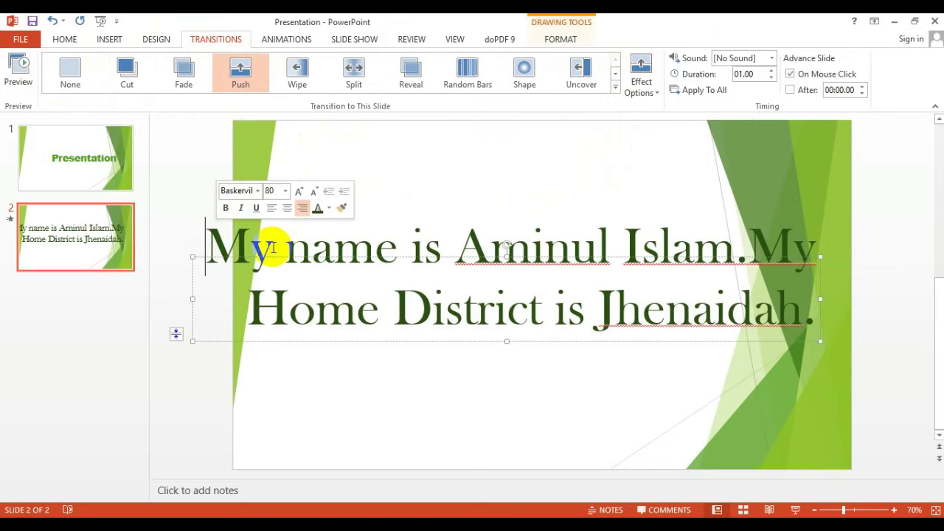
{"action": "left_click_drag", "start_coordinate": [507, 258], "coordinate": [502, 203]}
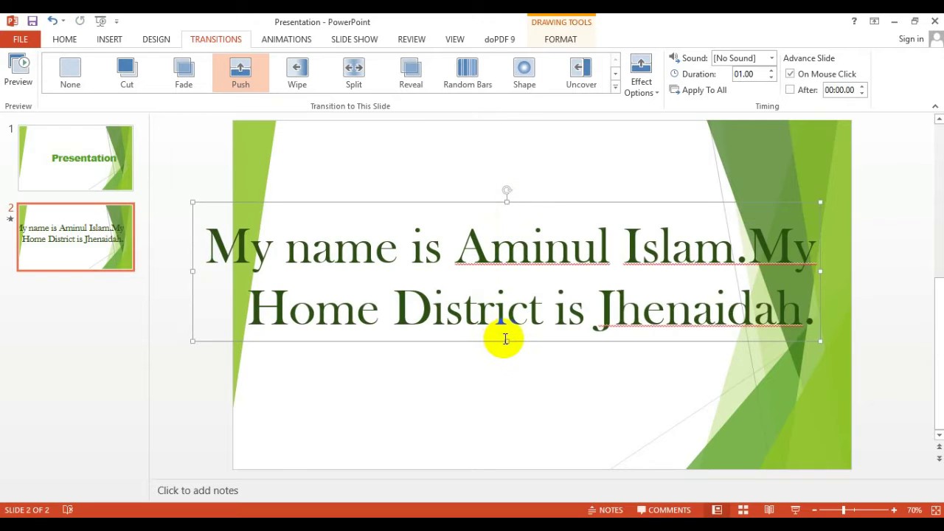
{"action": "left_click_drag", "start_coordinate": [506, 340], "coordinate": [510, 343]}
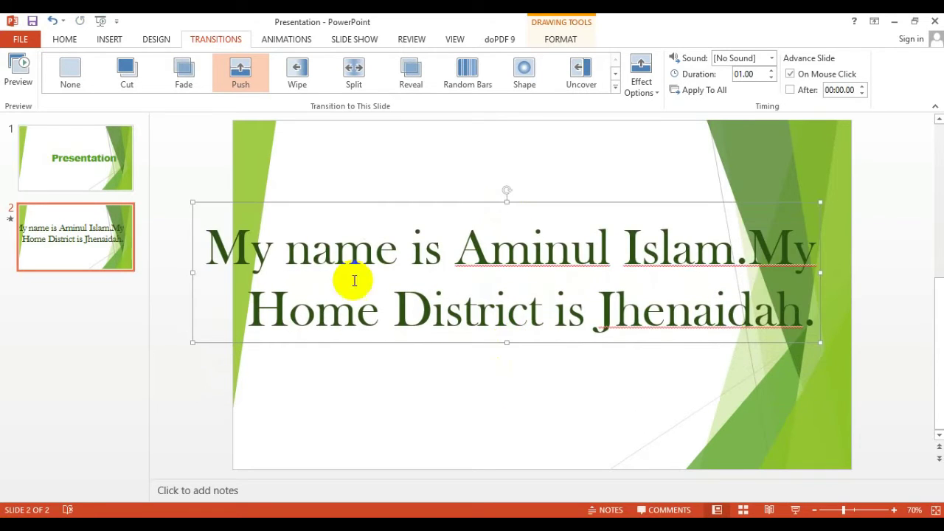
{"action": "left_click_drag", "start_coordinate": [207, 236], "coordinate": [823, 309]}
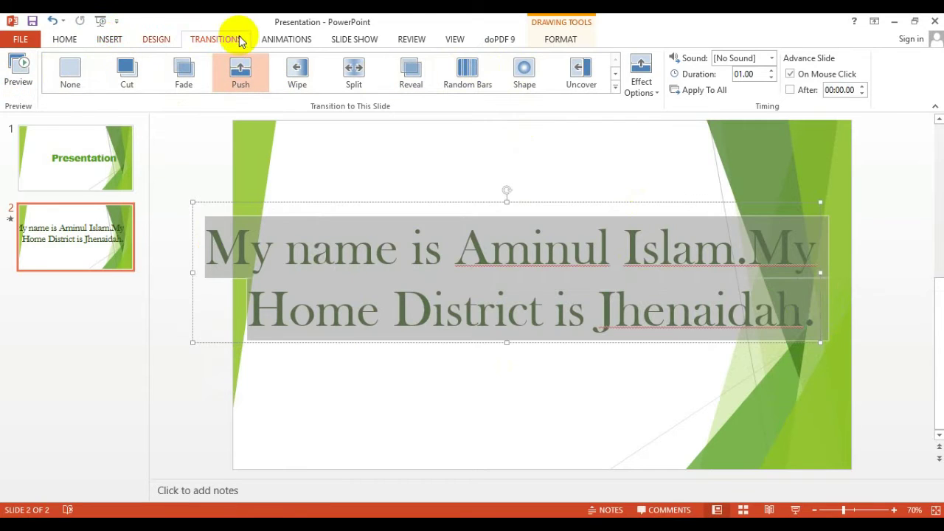
Apply a Fade entrance animation to slide 2's sentence, then select slide 1.
{"action": "left_click", "coordinate": [277, 41]}
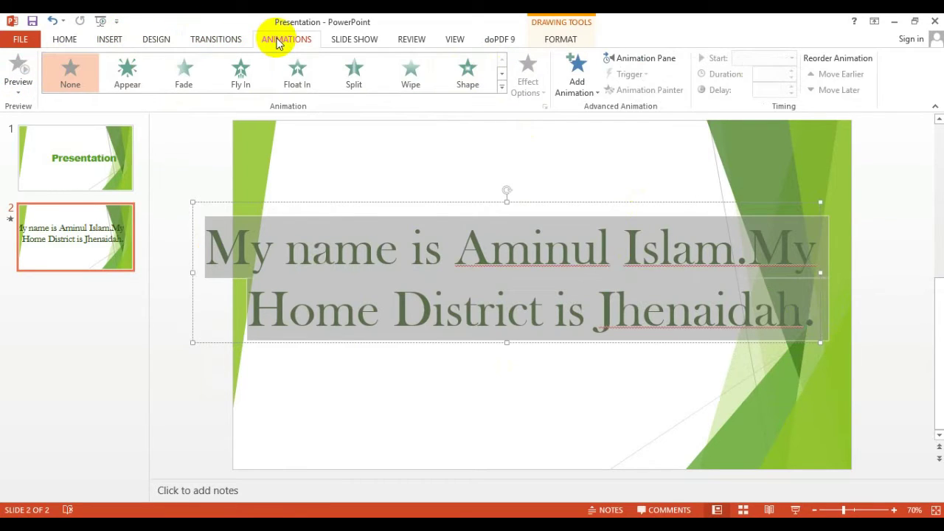
{"action": "left_click", "coordinate": [191, 74]}
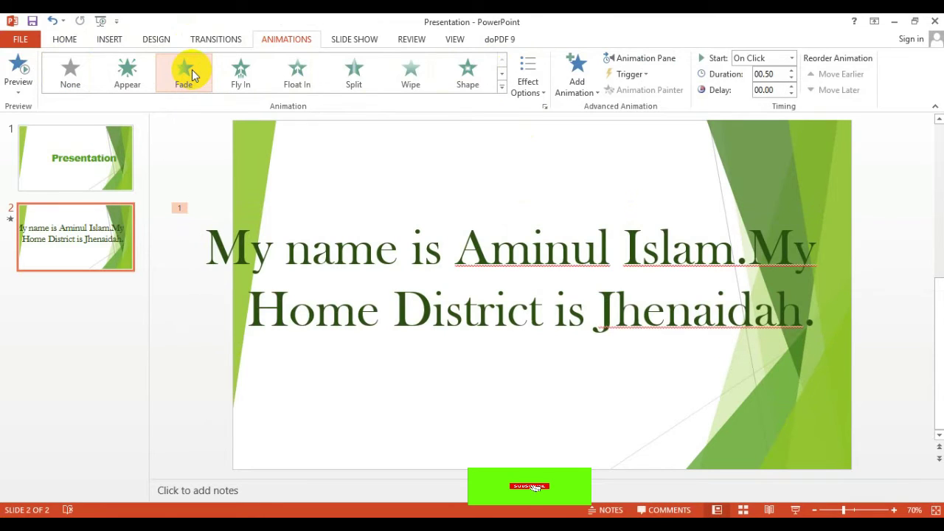
{"action": "left_click", "coordinate": [78, 160]}
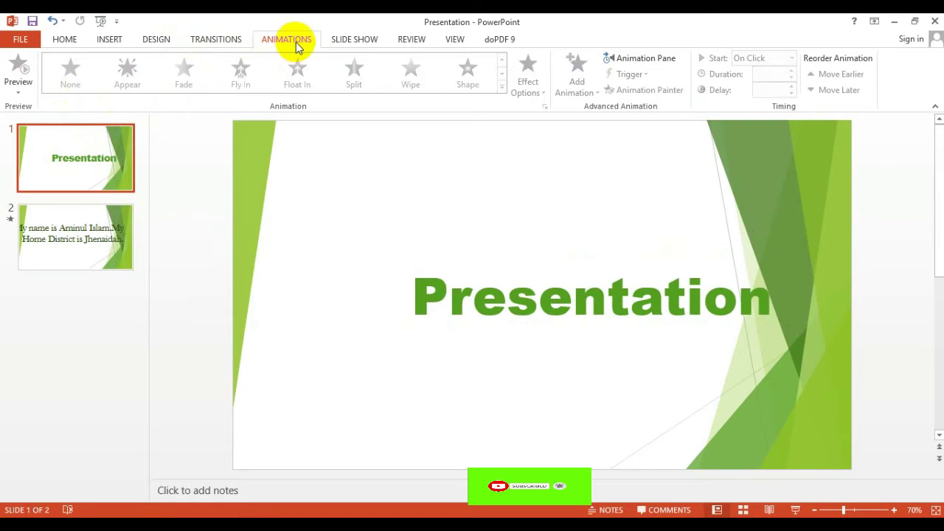
Play the slide show from the beginning through to the end and exit.
{"action": "left_click", "coordinate": [354, 40]}
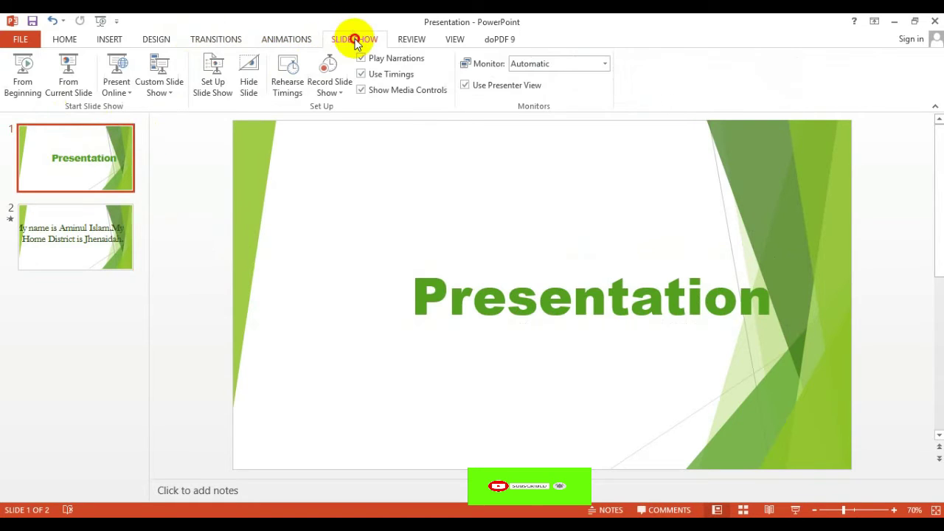
{"action": "left_click", "coordinate": [15, 74]}
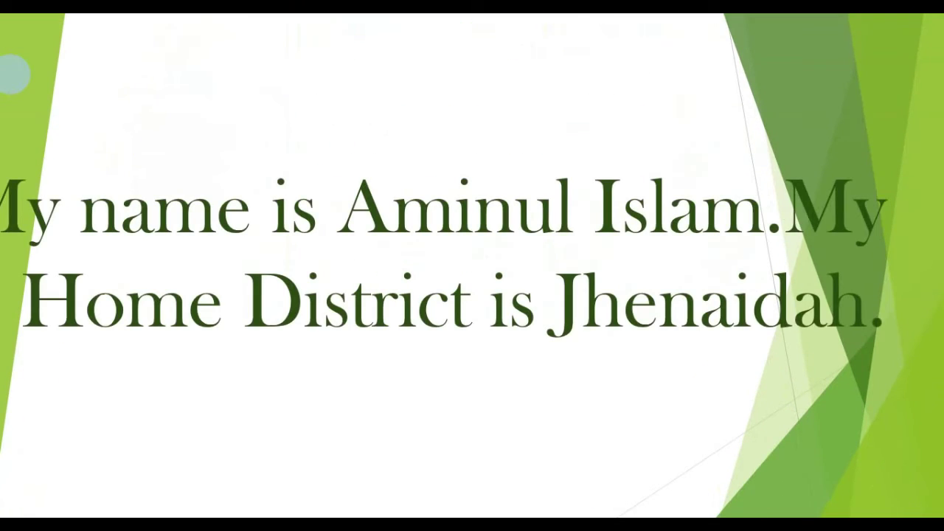
{"action": "left_click", "coordinate": [13, 74]}
{"action": "left_click", "coordinate": [13, 75]}
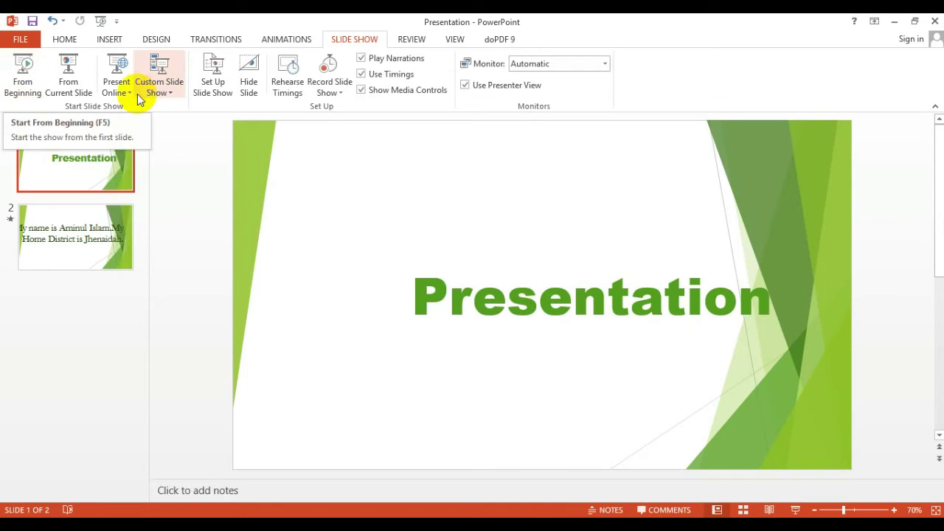
Duplicate slide 2 as slide 3 and delete its sentence, leaving an empty text box.
{"action": "right_click", "coordinate": [96, 252]}
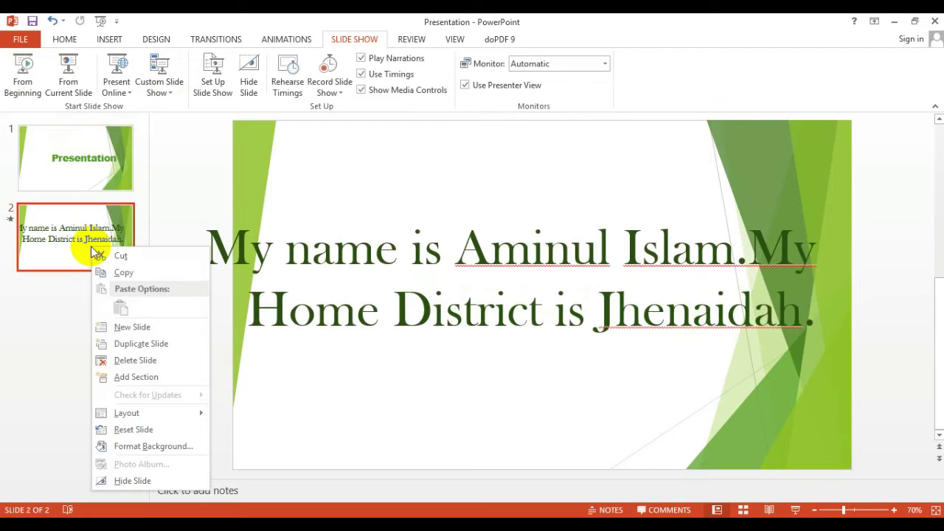
{"action": "left_click", "coordinate": [140, 344]}
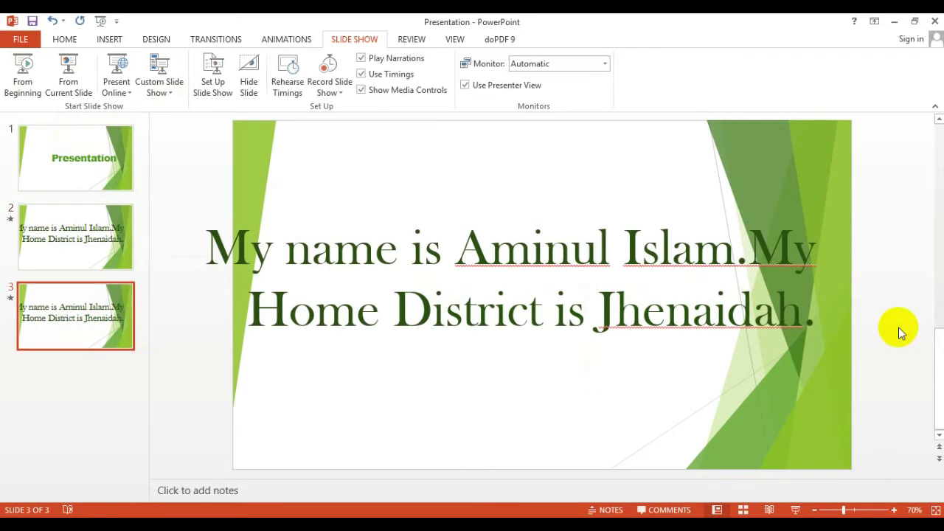
{"action": "left_click", "coordinate": [815, 320]}
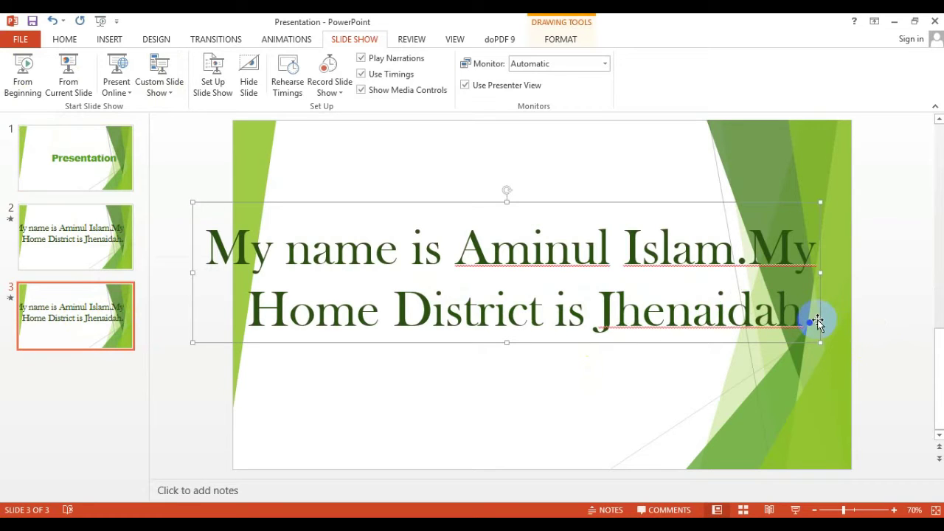
{"action": "left_click_drag", "start_coordinate": [811, 320], "coordinate": [195, 208]}
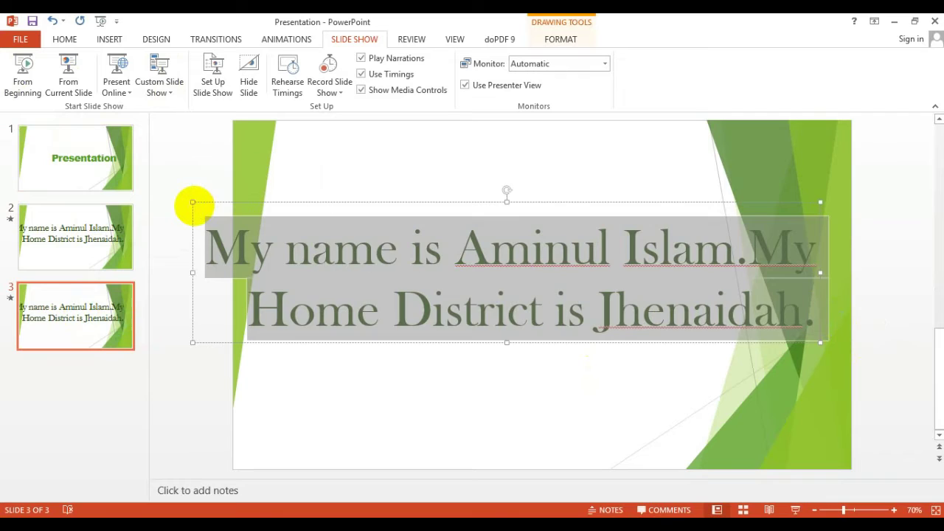
{"action": "key", "text": "Delete"}
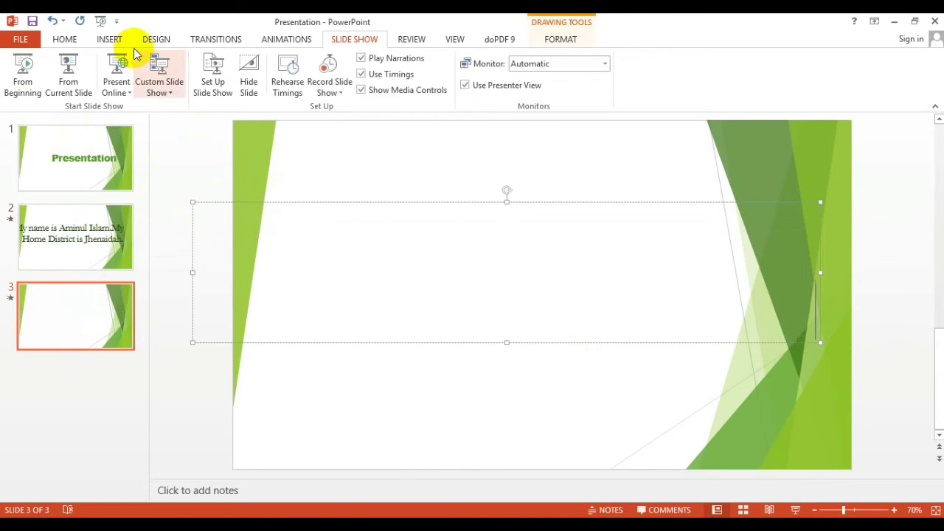
Insert a seven-column table on slide 3 from the Insert table grid.
{"action": "left_click", "coordinate": [109, 39]}
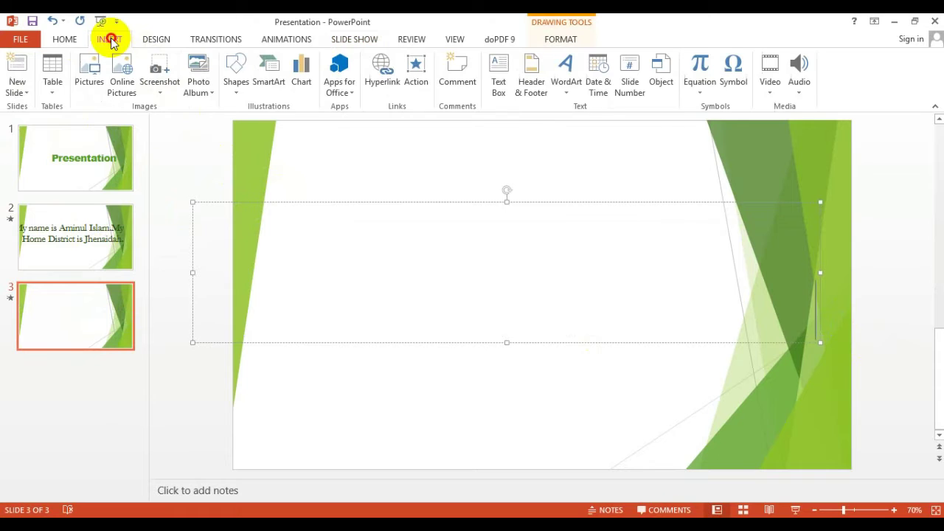
{"action": "left_click", "coordinate": [53, 87]}
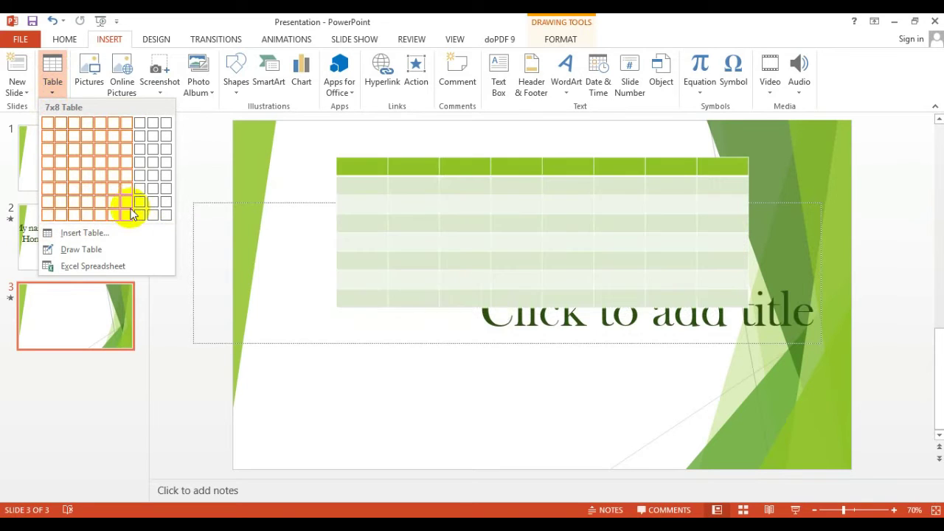
{"action": "left_click", "coordinate": [124, 210]}
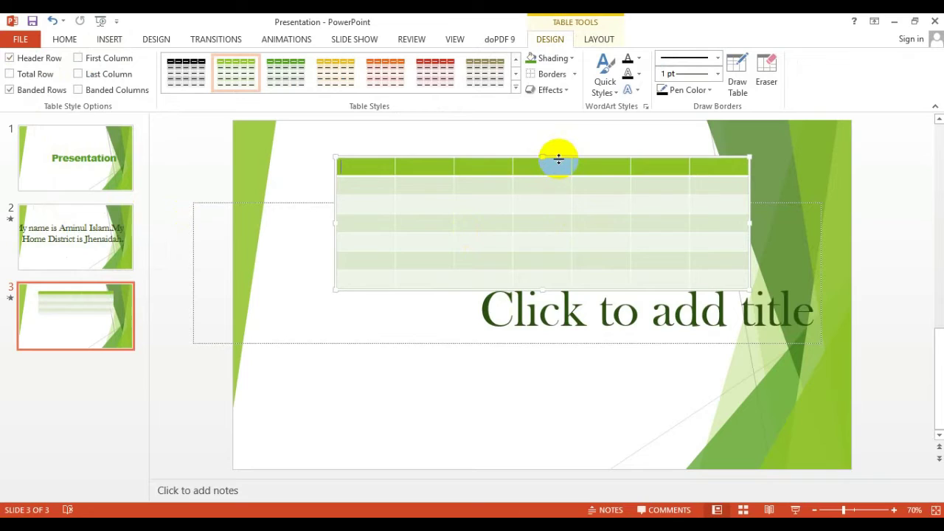
Type the header cells Sl, Name, Dis and Tk into the table's first row.
{"action": "left_click", "coordinate": [368, 167]}
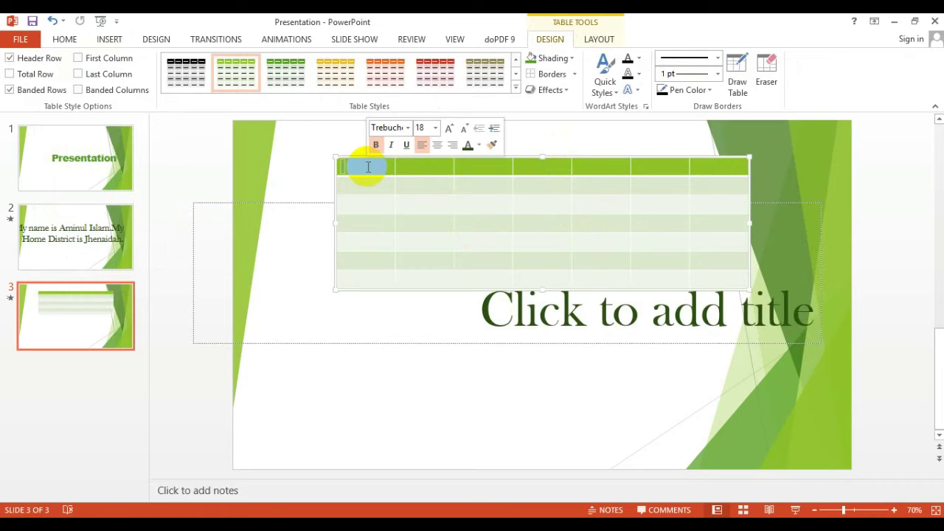
{"action": "type", "text": "Sl"}
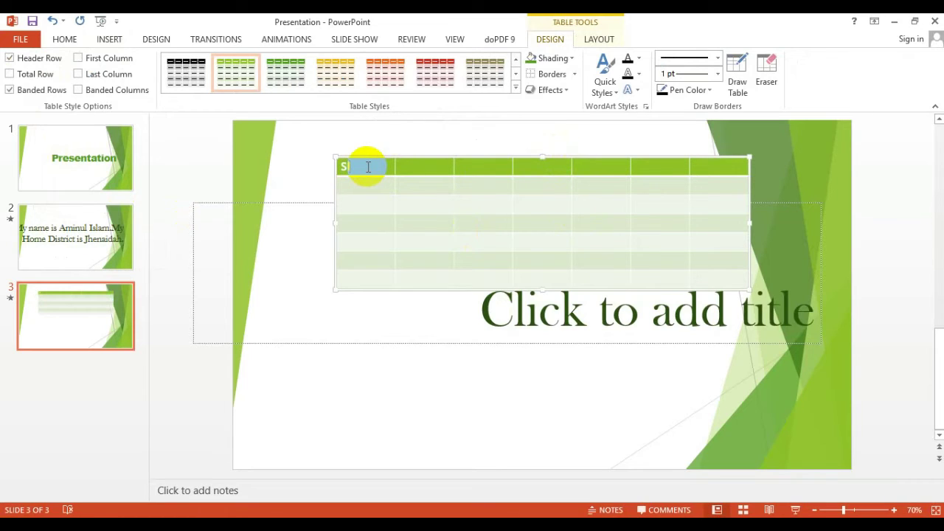
{"action": "type", "text": "M"}
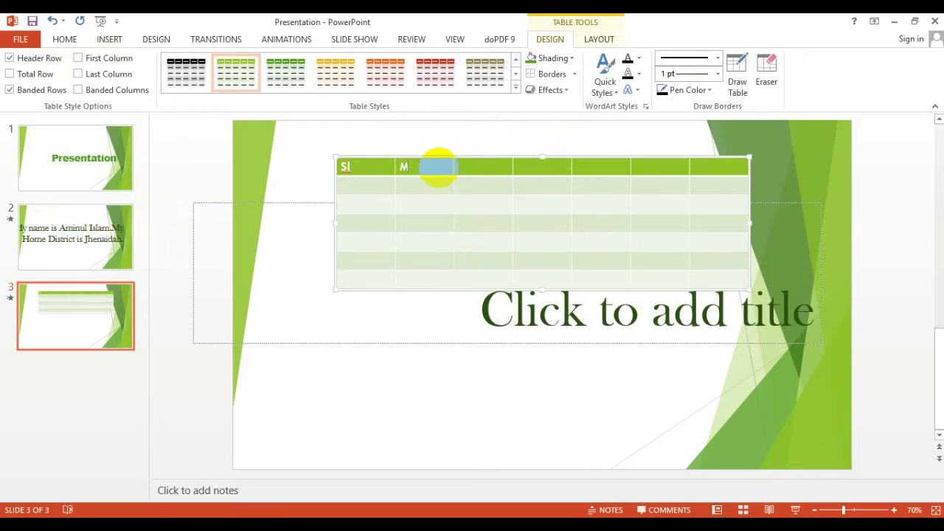
{"action": "type", "text": "an"}
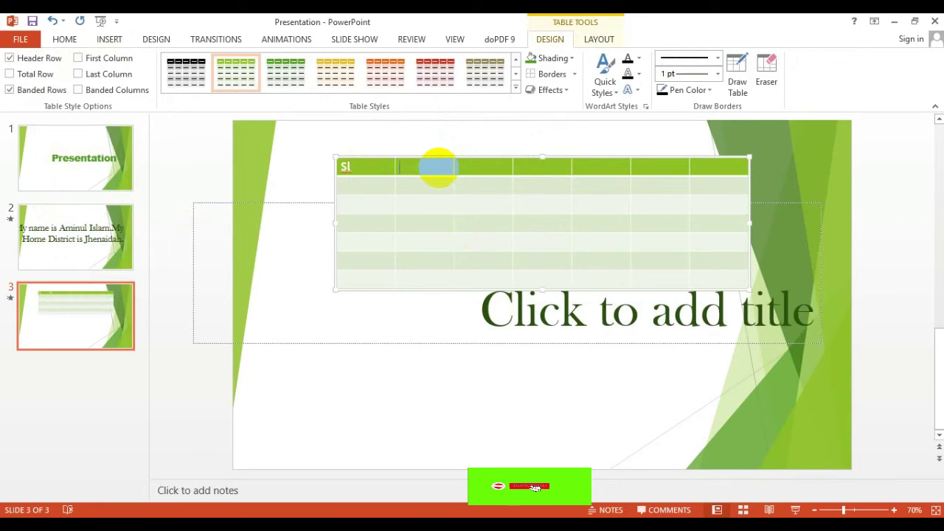
{"action": "type", "text": "Name"}
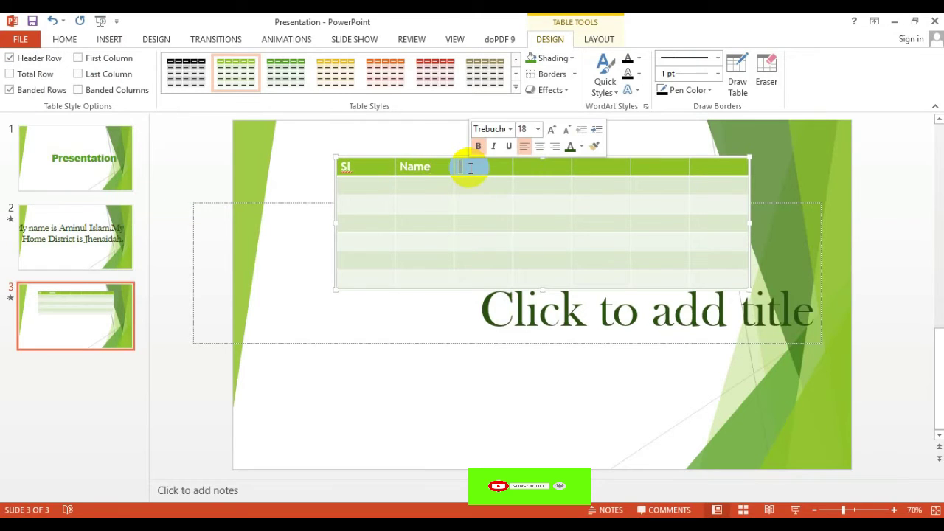
{"action": "type", "text": "Dis"}
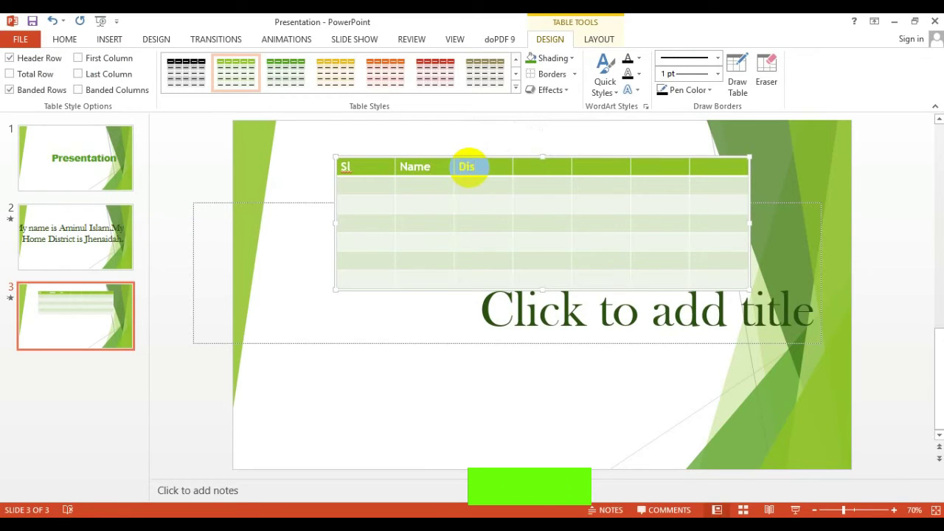
{"action": "left_click", "coordinate": [539, 168]}
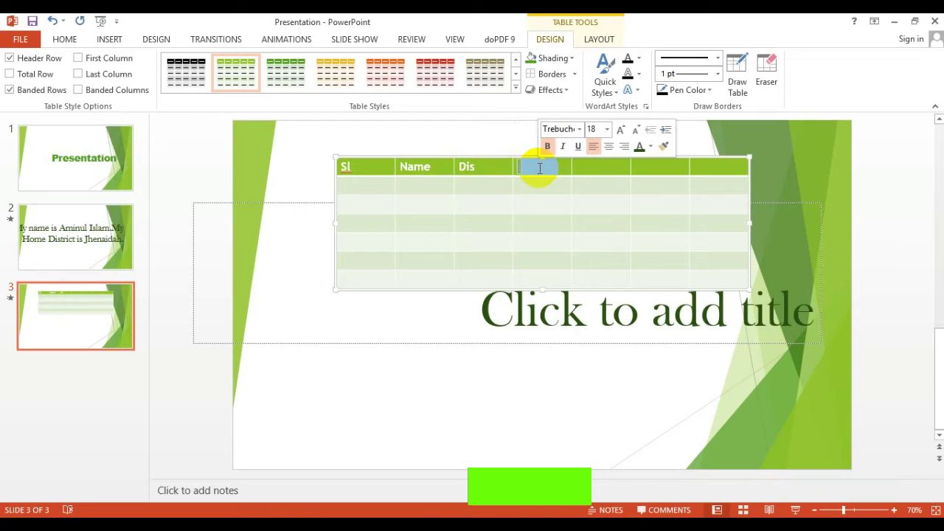
{"action": "type", "text": "Tk"}
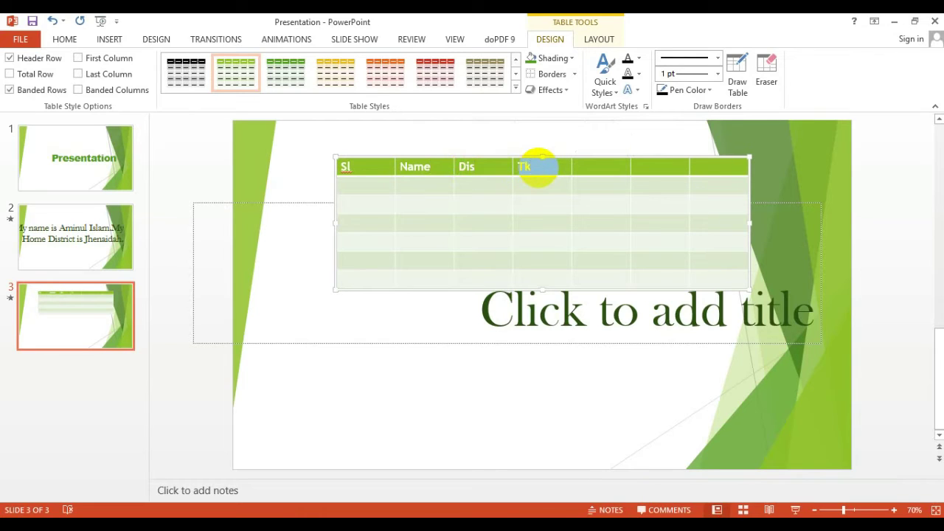
{"action": "left_click", "coordinate": [602, 168]}
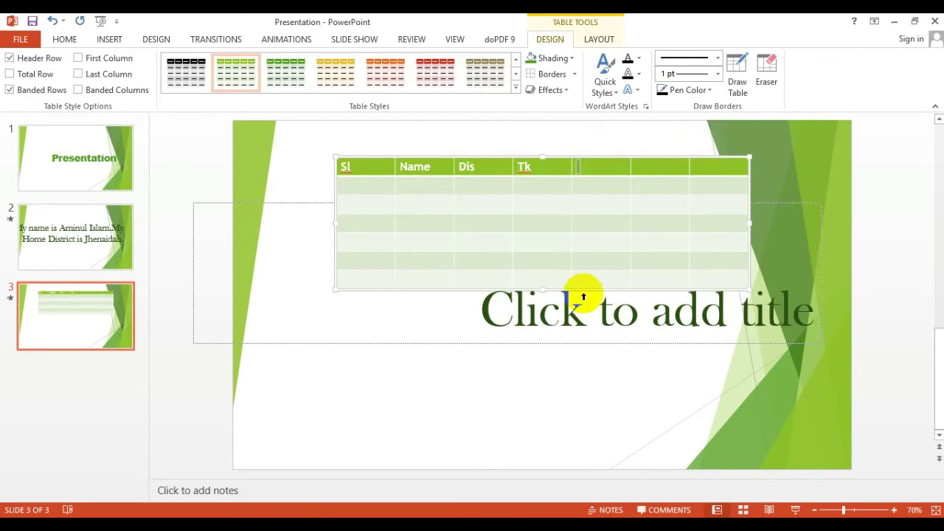
Delete the empty title placeholder on slide 3.
{"action": "left_click", "coordinate": [194, 205]}
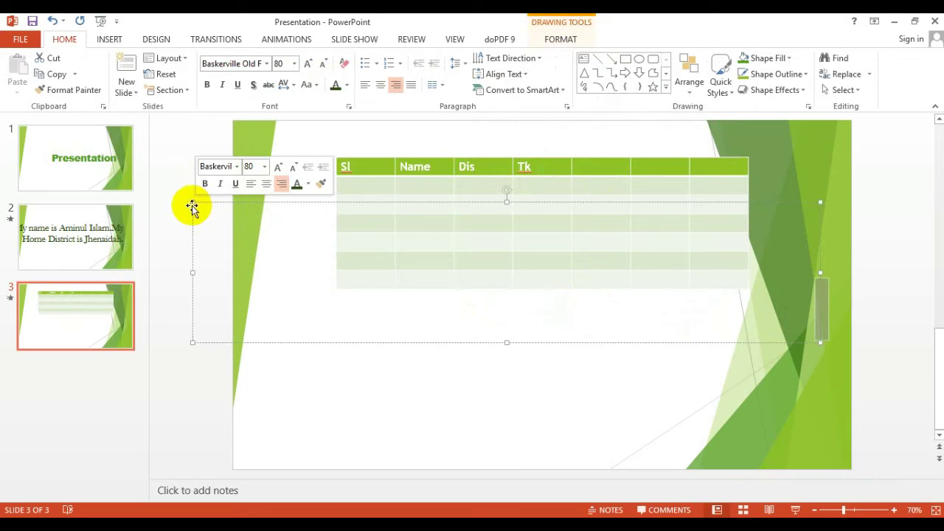
{"action": "left_click", "coordinate": [191, 200]}
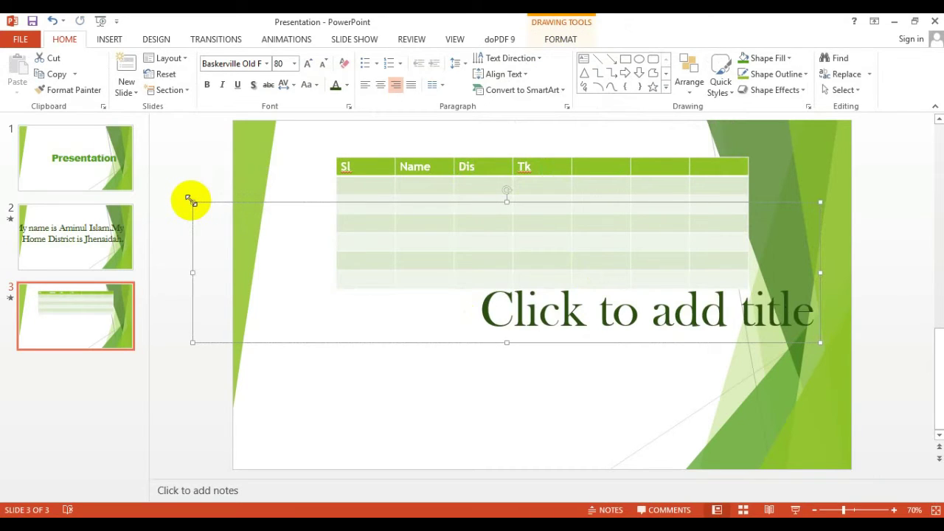
{"action": "key", "text": "Delete"}
Widen the table to the left and right and make its rows taller.
{"action": "left_click", "coordinate": [533, 160]}
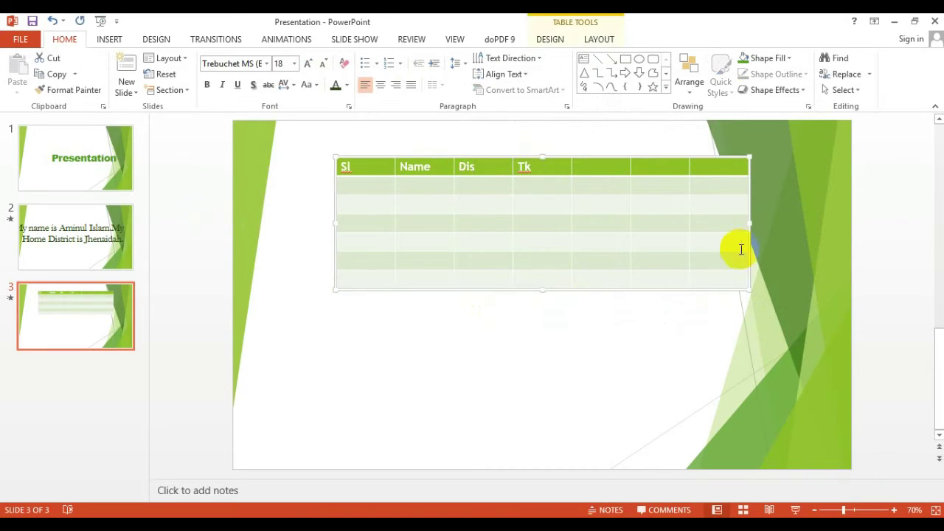
{"action": "left_click_drag", "start_coordinate": [747, 224], "coordinate": [843, 221]}
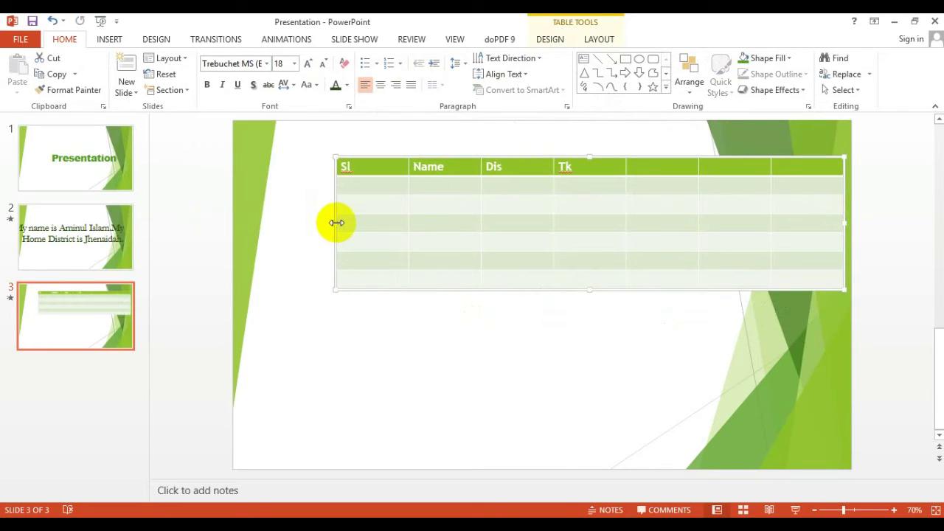
{"action": "left_click_drag", "start_coordinate": [336, 223], "coordinate": [240, 217]}
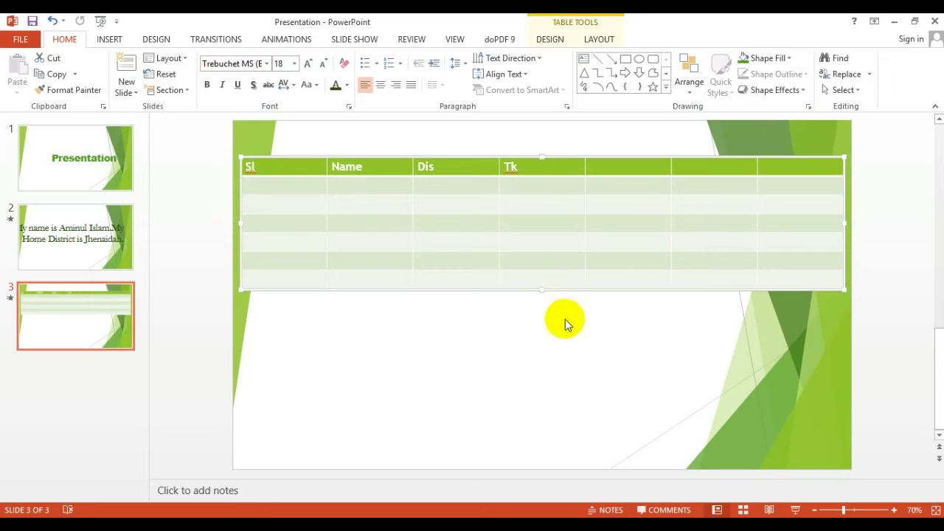
{"action": "left_click_drag", "start_coordinate": [540, 289], "coordinate": [538, 441]}
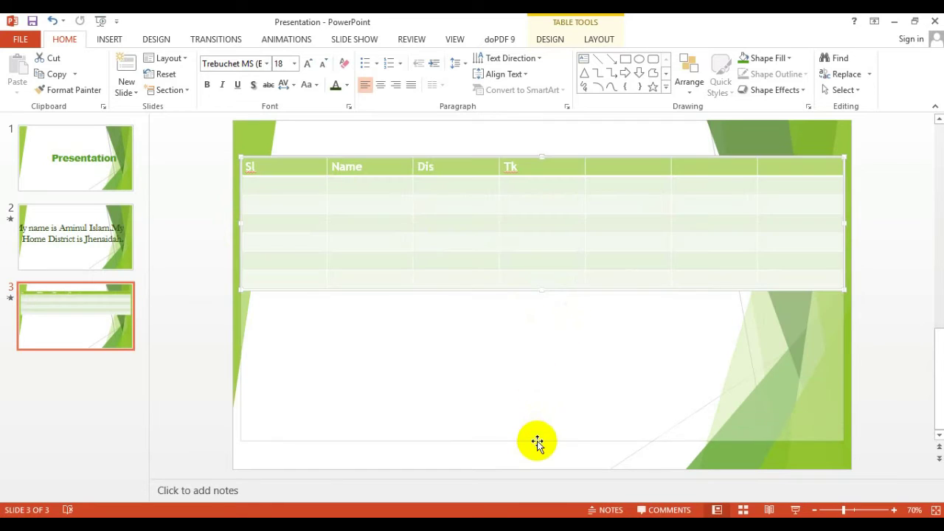
Duplicate slide 3 as slide 4 and delete its table, leaving the slide blank.
{"action": "right_click", "coordinate": [93, 312]}
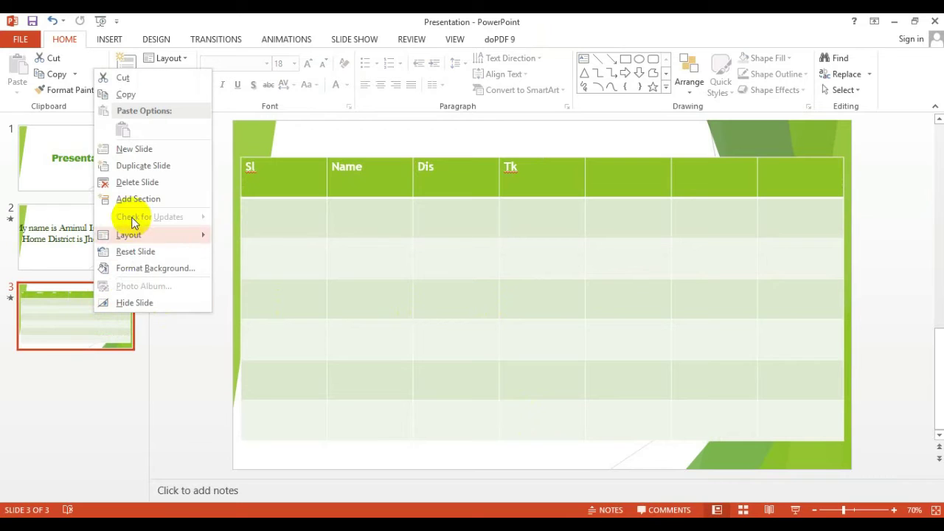
{"action": "left_click", "coordinate": [137, 169]}
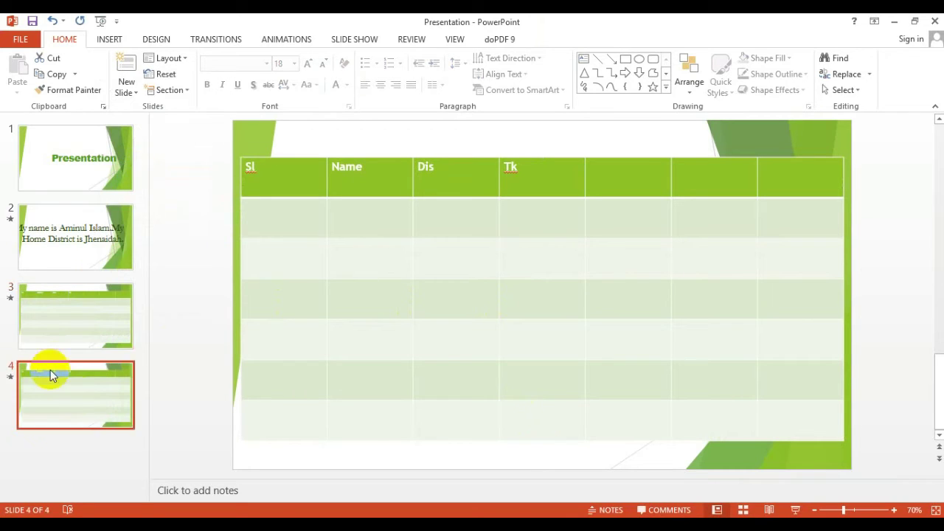
{"action": "left_click", "coordinate": [807, 169]}
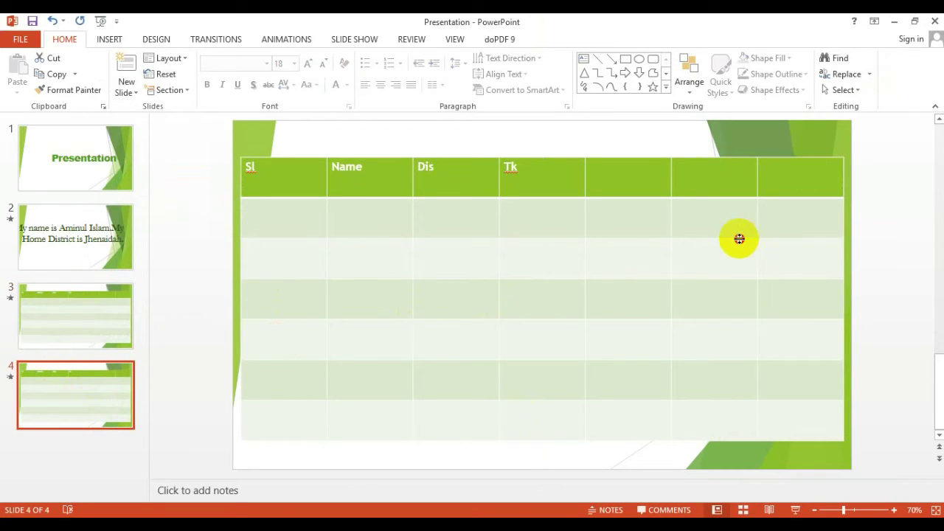
{"action": "left_click_drag", "start_coordinate": [844, 157], "coordinate": [846, 157]}
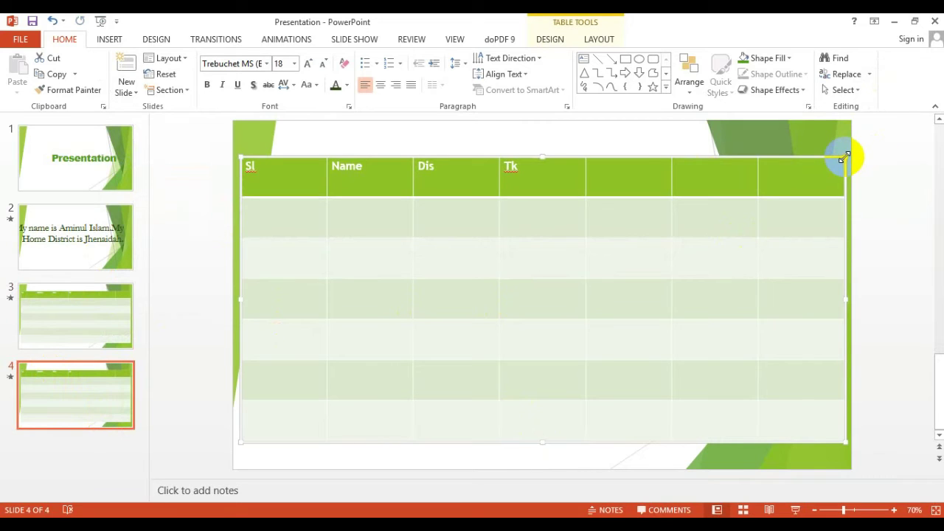
{"action": "key", "text": "Delete"}
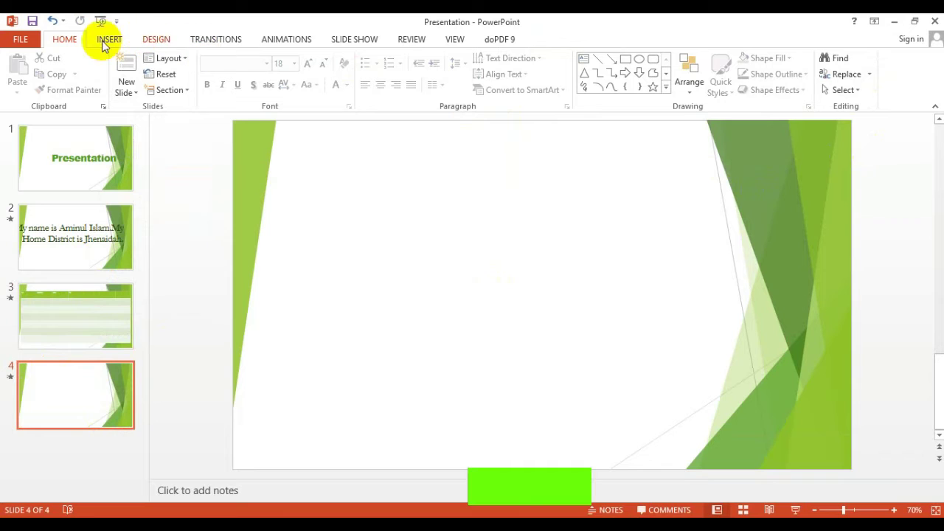
Draw a text box near the centre of slide 4 and type 'Thanks'.
{"action": "left_click", "coordinate": [156, 40]}
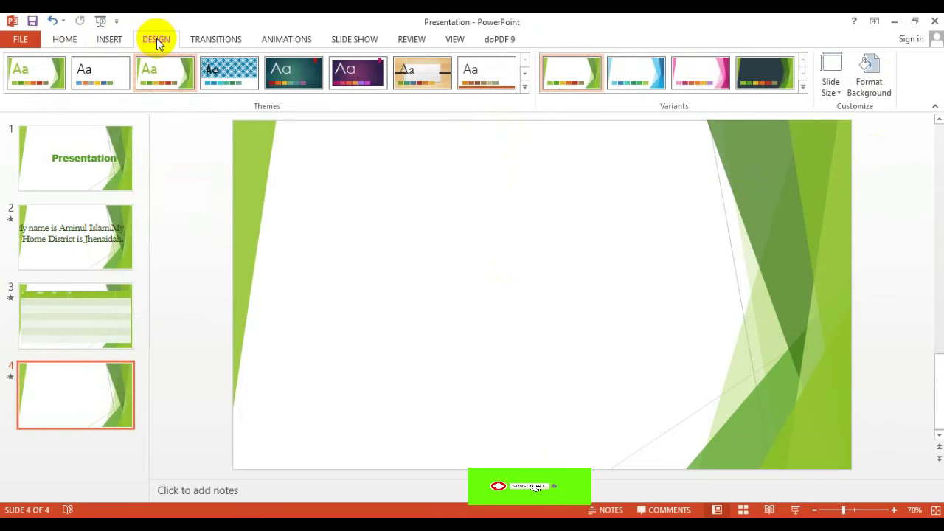
{"action": "left_click", "coordinate": [110, 39]}
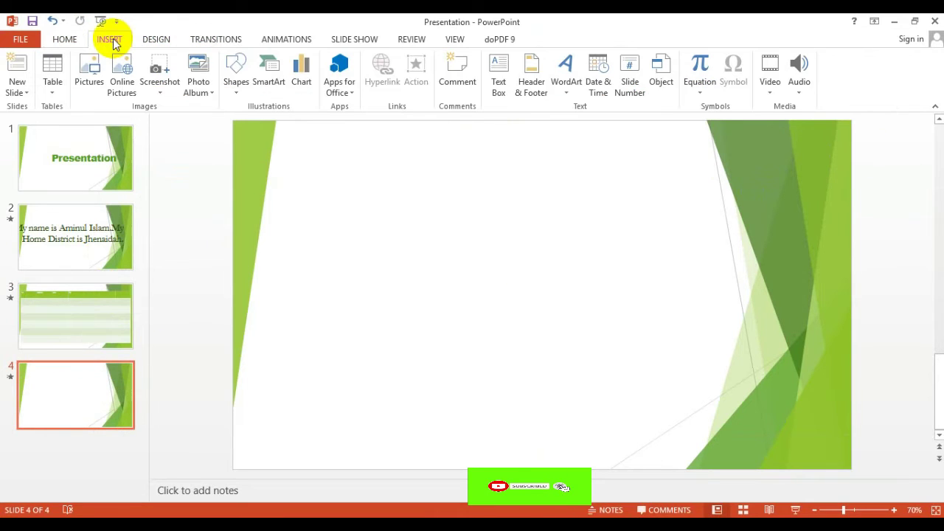
{"action": "left_click", "coordinate": [498, 77]}
{"action": "left_click_drag", "start_coordinate": [342, 220], "coordinate": [648, 343]}
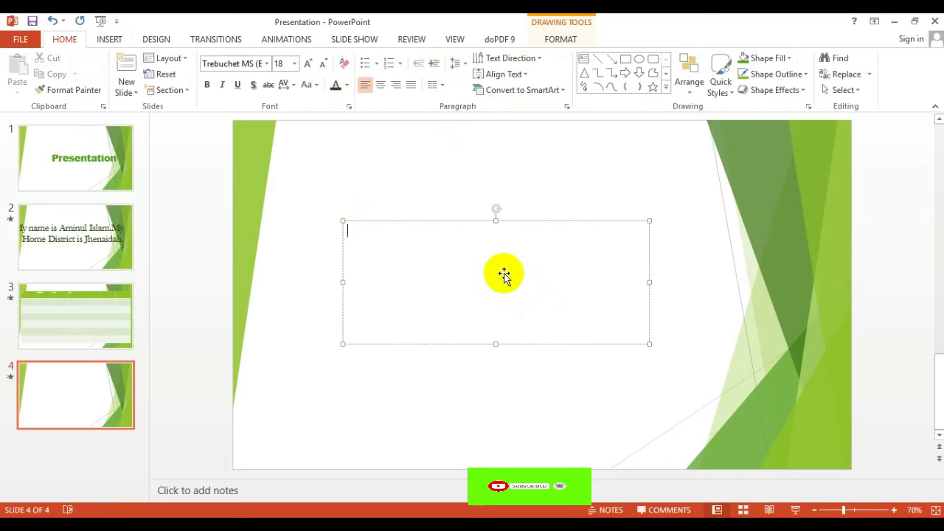
{"action": "type", "text": "T"}
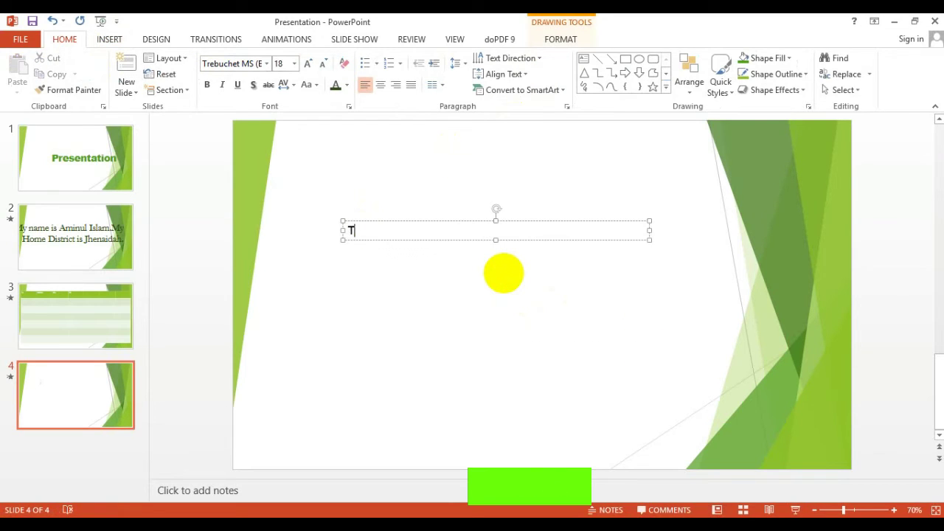
{"action": "type", "text": "hanks"}
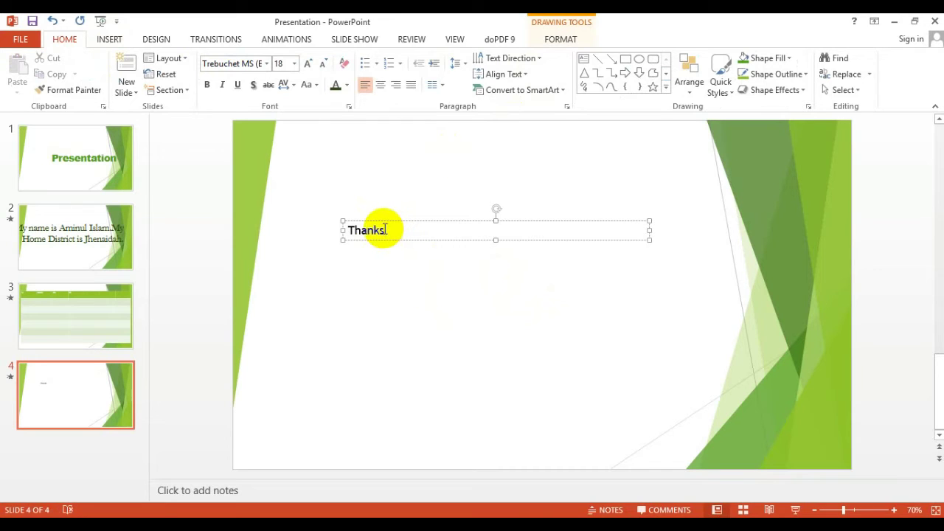
Format 'Thanks' at 96 point in light green.
{"action": "left_click_drag", "start_coordinate": [385, 230], "coordinate": [305, 222]}
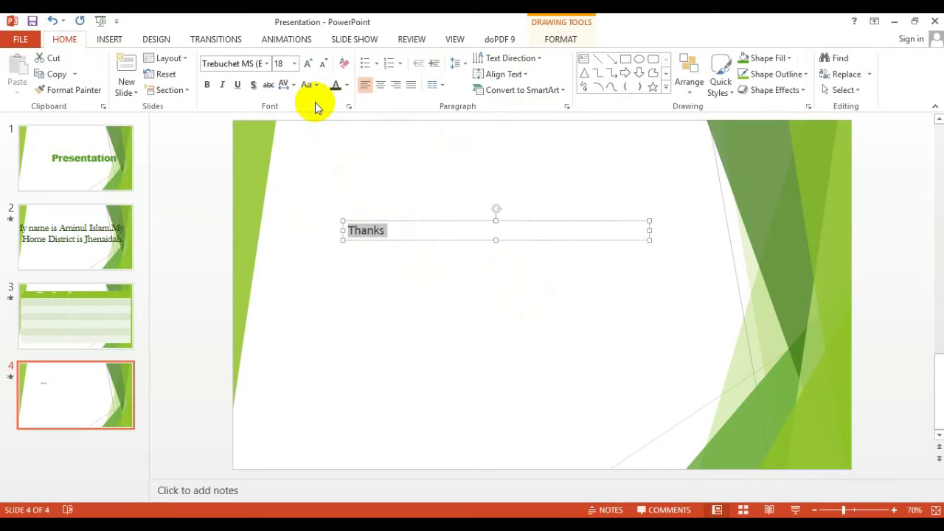
{"action": "left_click", "coordinate": [294, 63]}
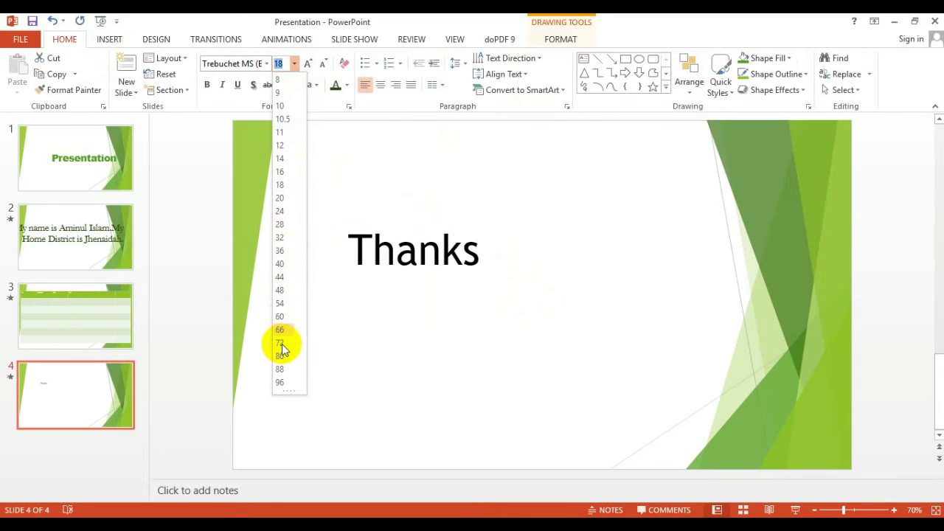
{"action": "left_click", "coordinate": [280, 380]}
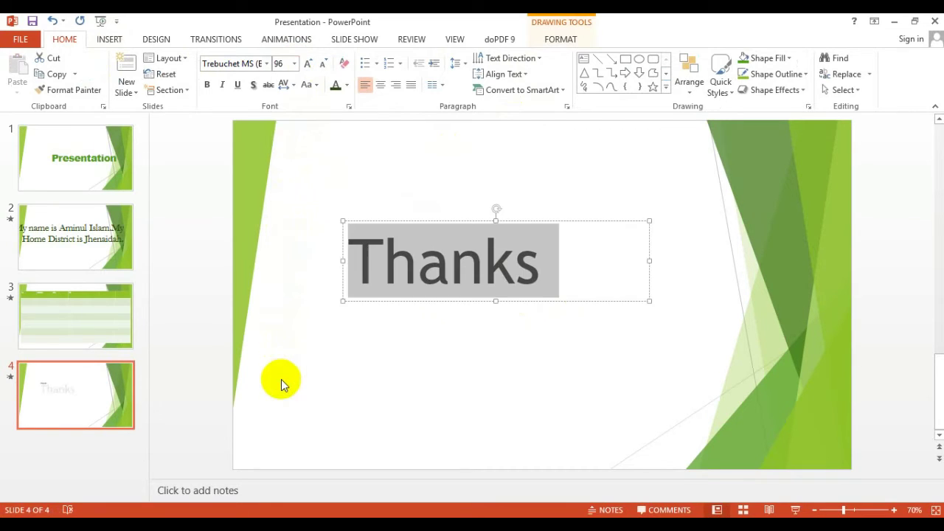
{"action": "left_click", "coordinate": [346, 86]}
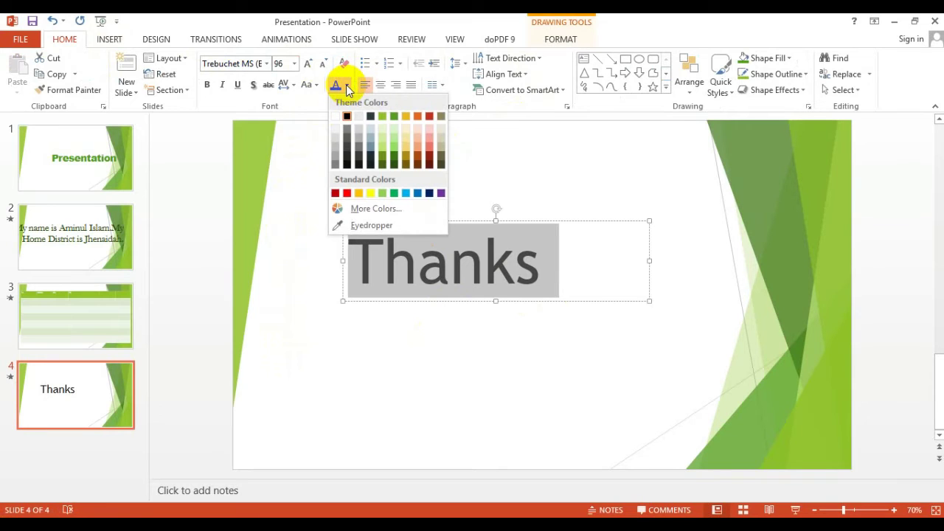
{"action": "left_click", "coordinate": [382, 193]}
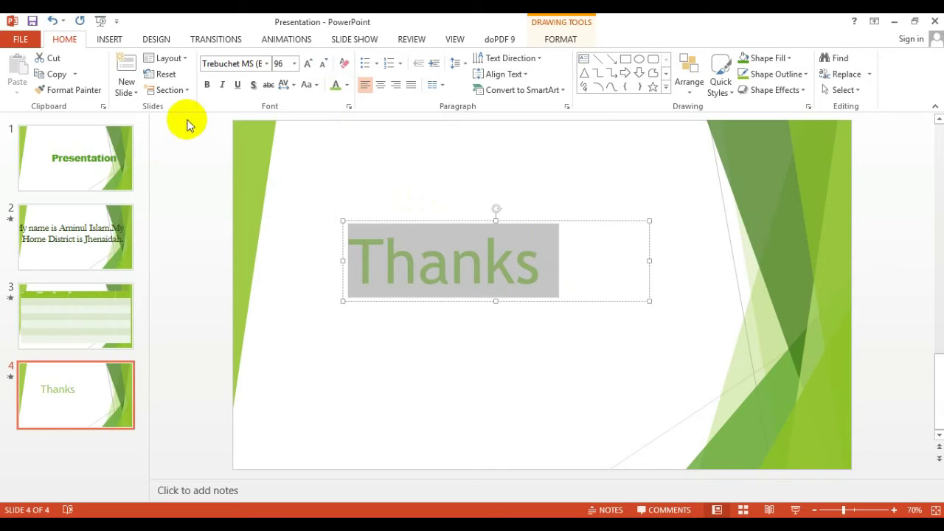
{"action": "left_click", "coordinate": [258, 247]}
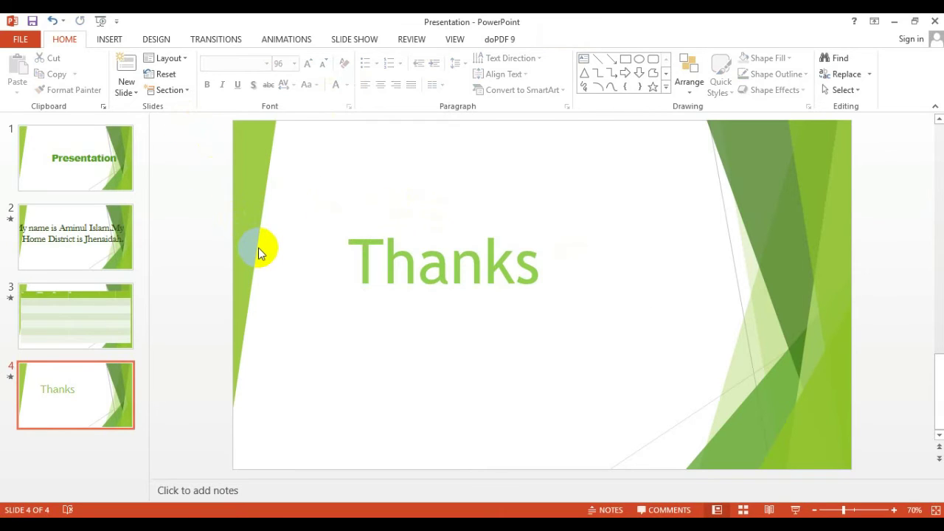
Review all four slides, then return to slide 2 and click into its sentence.
{"action": "left_click", "coordinate": [37, 250]}
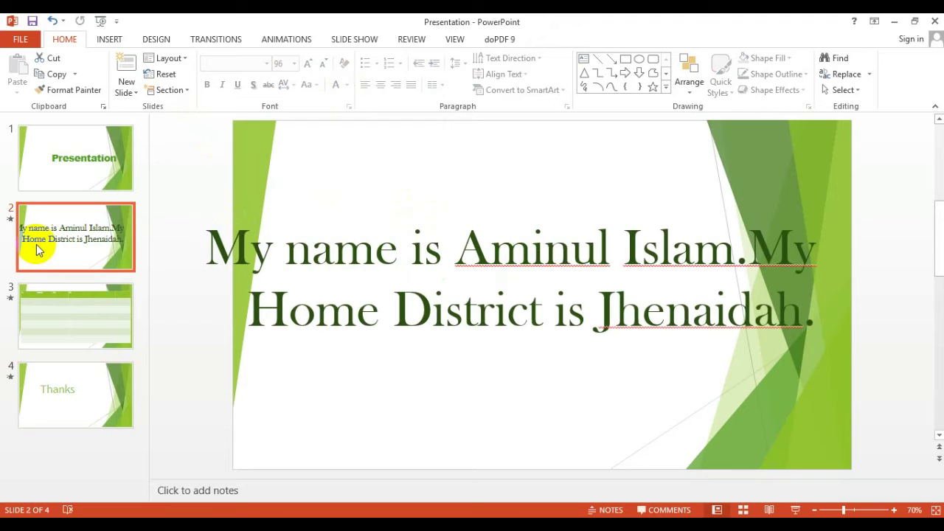
{"action": "left_click", "coordinate": [29, 163]}
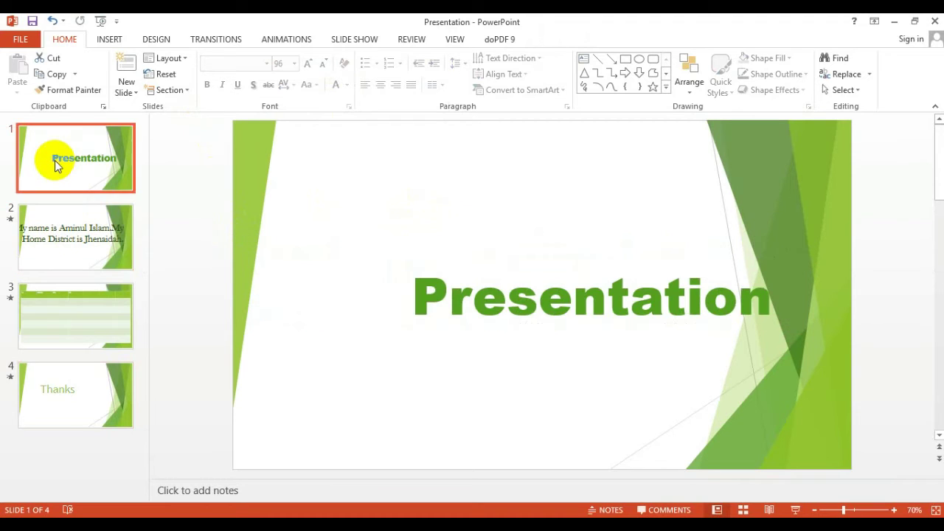
{"action": "left_click", "coordinate": [62, 228]}
{"action": "left_click", "coordinate": [57, 312]}
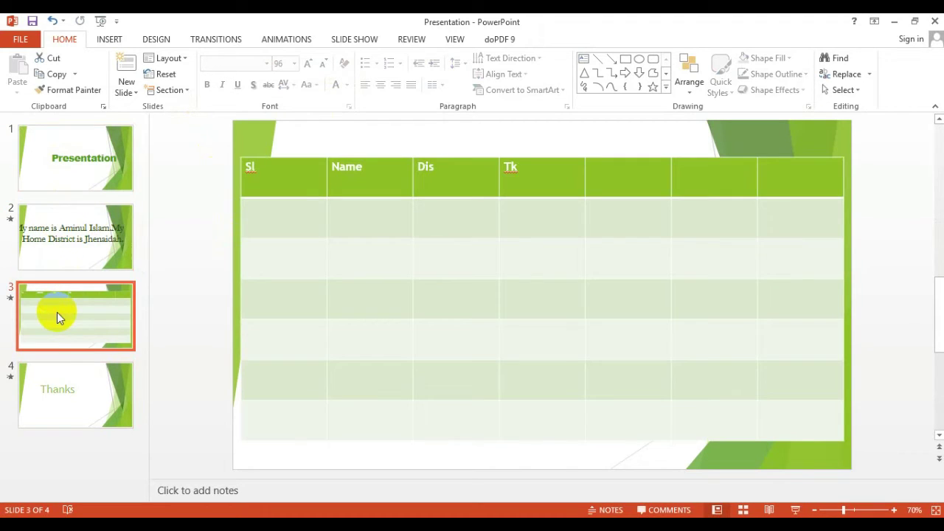
{"action": "left_click", "coordinate": [62, 391]}
{"action": "left_click", "coordinate": [78, 244]}
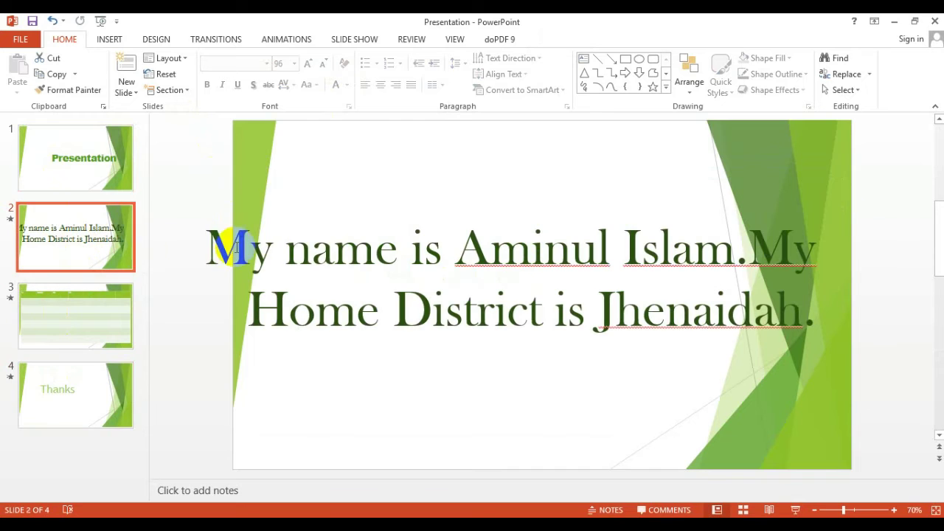
{"action": "left_click", "coordinate": [262, 247]}
Select slide 2's whole sentence and browse the full animation effects gallery, then close it.
{"action": "left_click", "coordinate": [220, 239]}
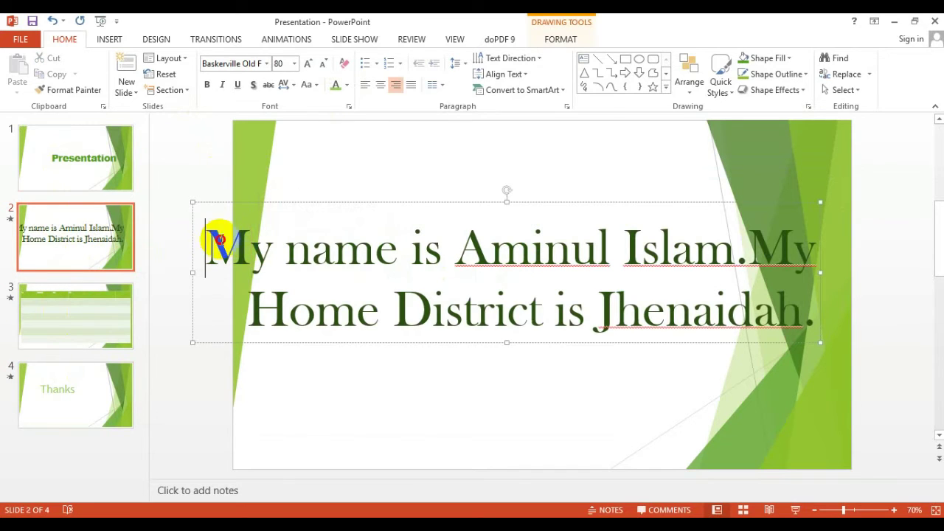
{"action": "left_click_drag", "start_coordinate": [219, 239], "coordinate": [841, 326]}
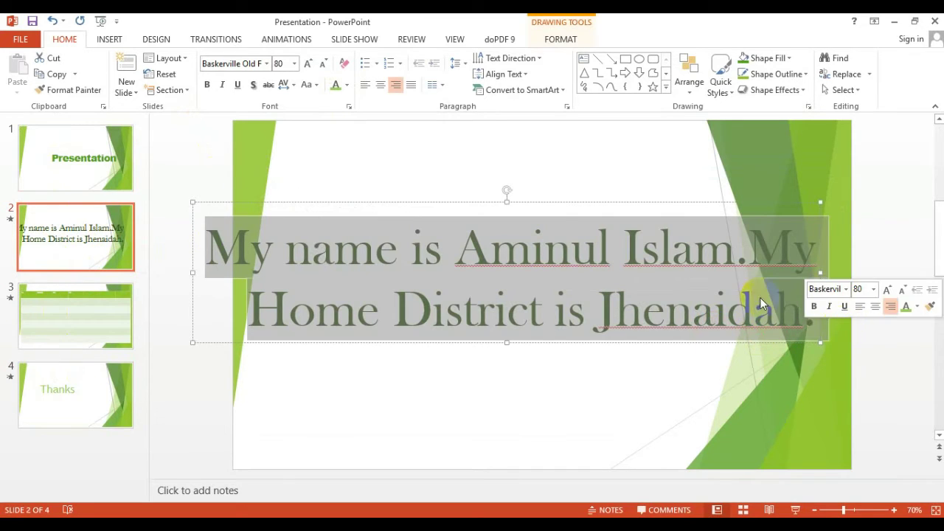
{"action": "left_click", "coordinate": [160, 40]}
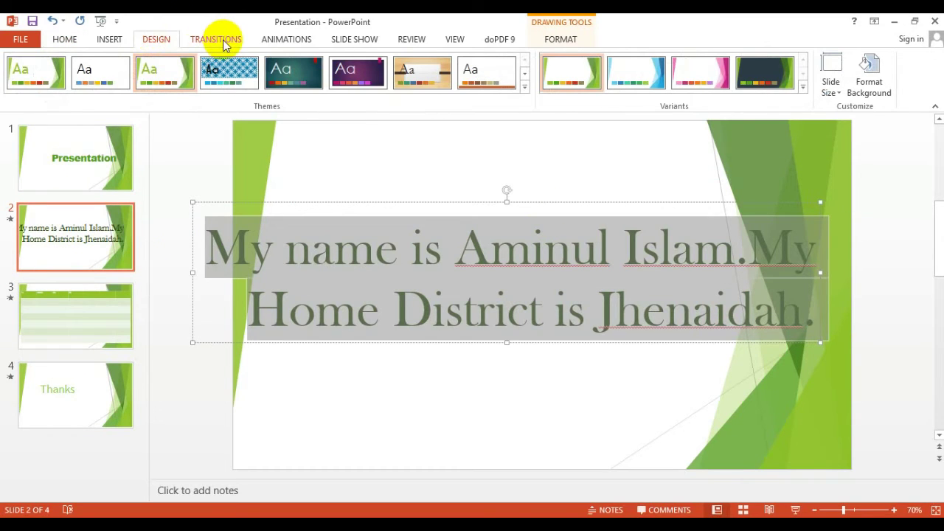
{"action": "left_click", "coordinate": [223, 41]}
{"action": "left_click", "coordinate": [279, 41]}
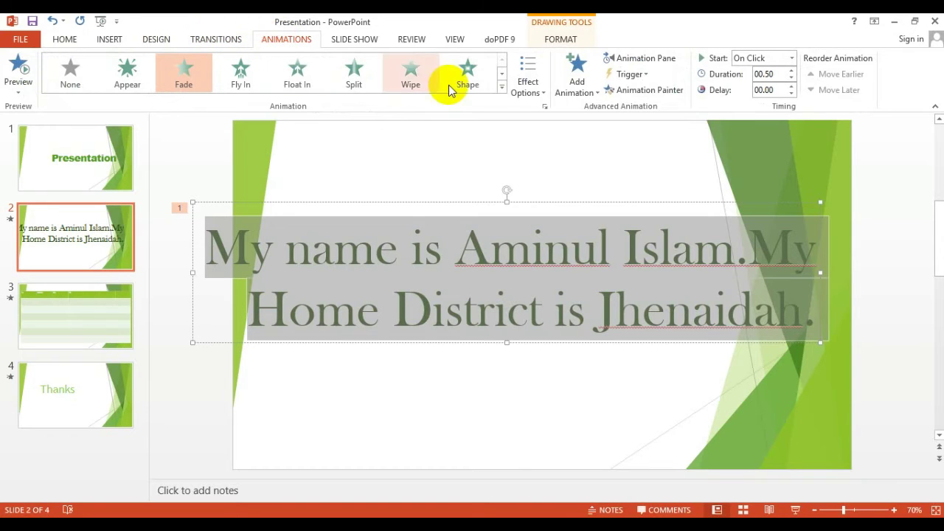
{"action": "left_click", "coordinate": [501, 89]}
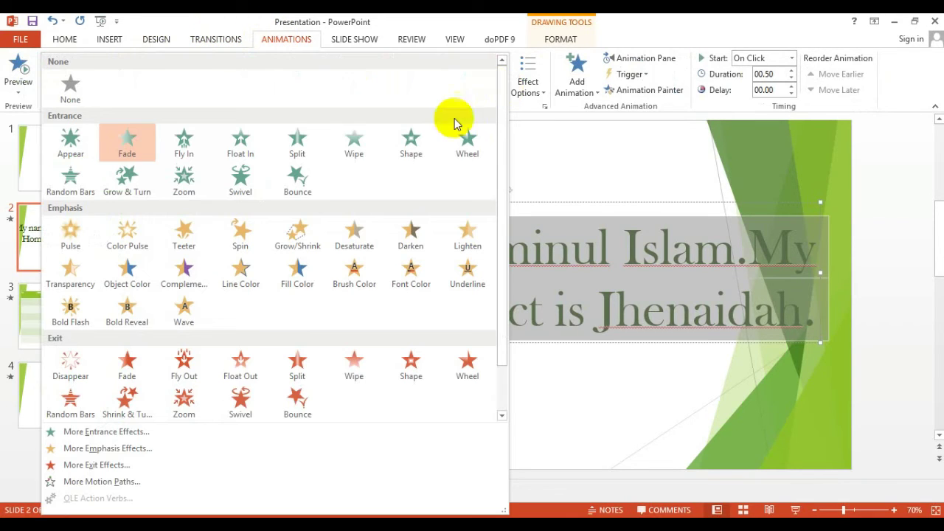
{"action": "left_click", "coordinate": [231, 38]}
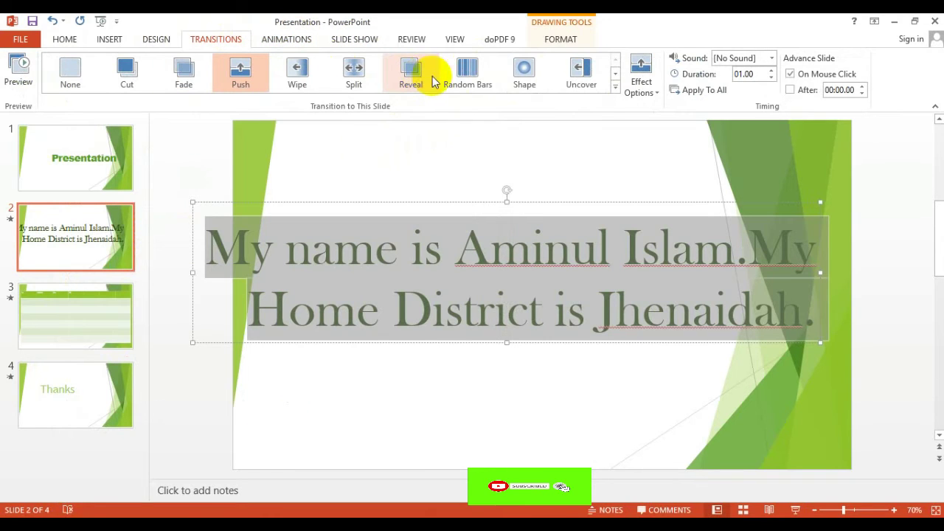
Give slide 2 a Shape transition with the Plus effect option.
{"action": "left_click", "coordinate": [521, 75]}
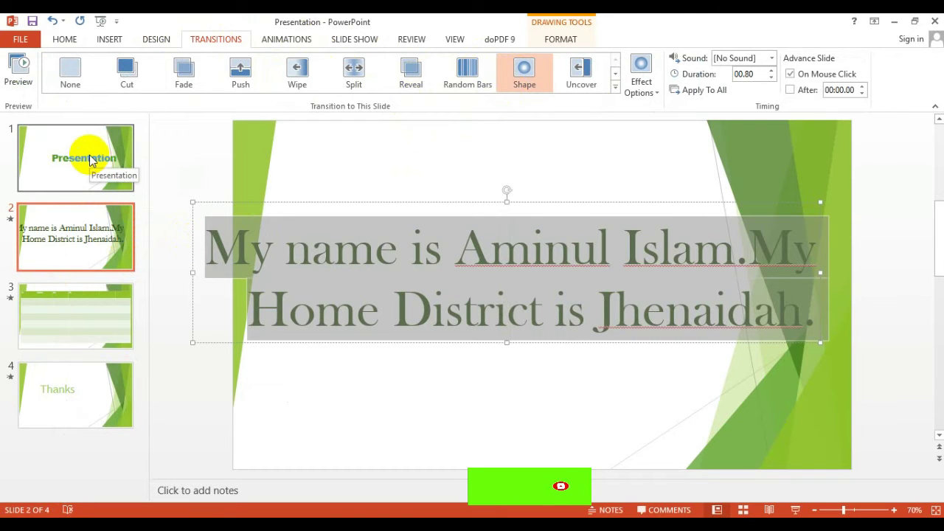
{"action": "left_click", "coordinate": [656, 92]}
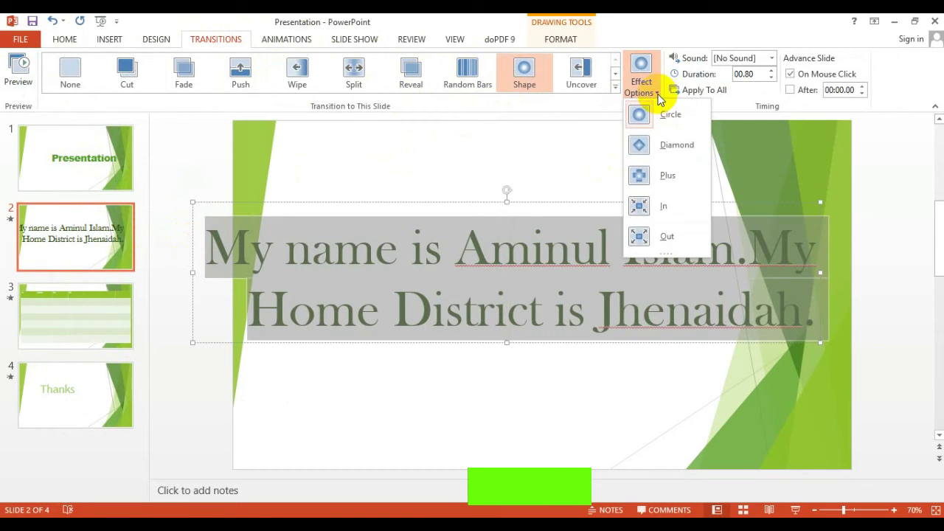
{"action": "left_click", "coordinate": [641, 177]}
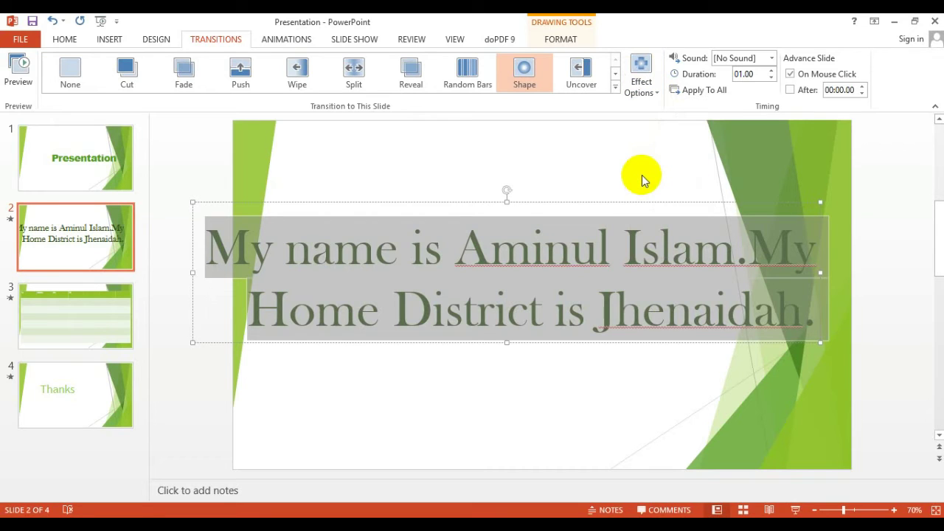
{"action": "left_click", "coordinate": [332, 376]}
Check each of the four slides' transitions, return to slide 1, and show the Slide Show options.
{"action": "left_click", "coordinate": [86, 164]}
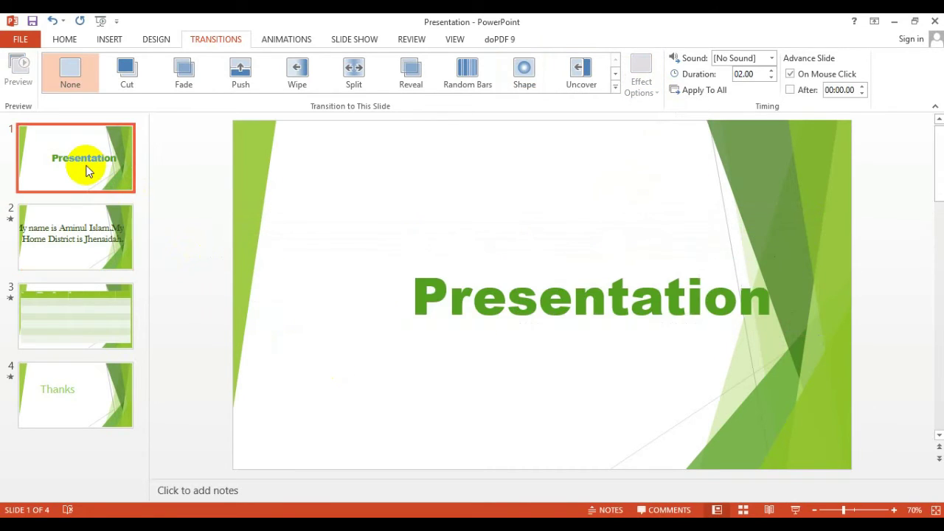
{"action": "left_click", "coordinate": [86, 227]}
{"action": "left_click", "coordinate": [78, 308]}
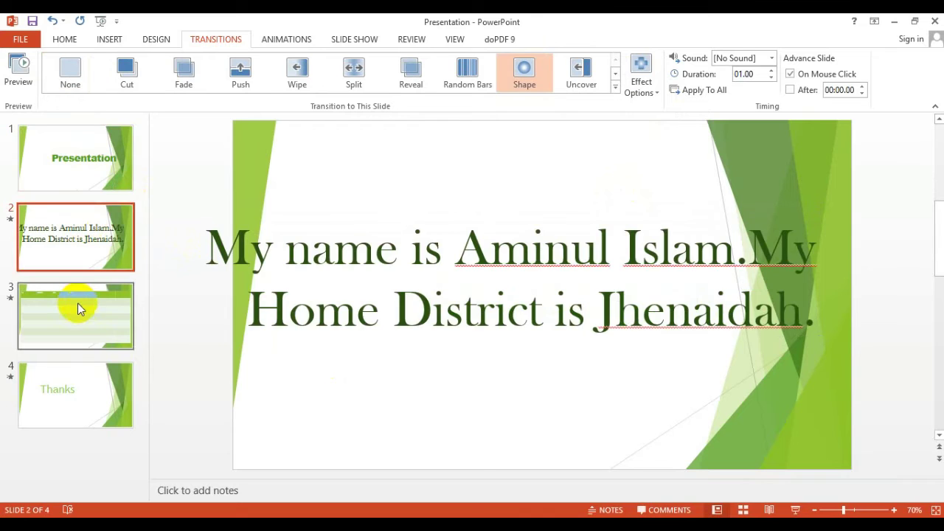
{"action": "left_click", "coordinate": [78, 410]}
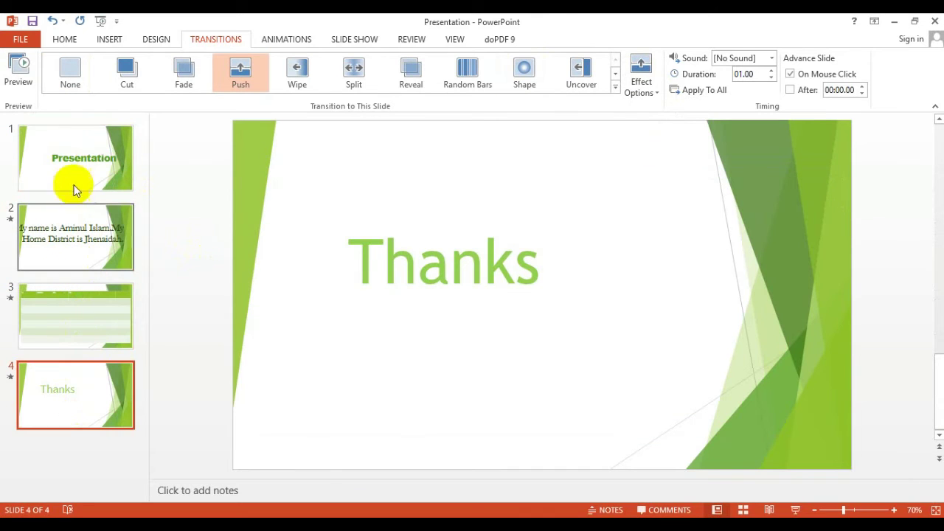
{"action": "left_click", "coordinate": [77, 174]}
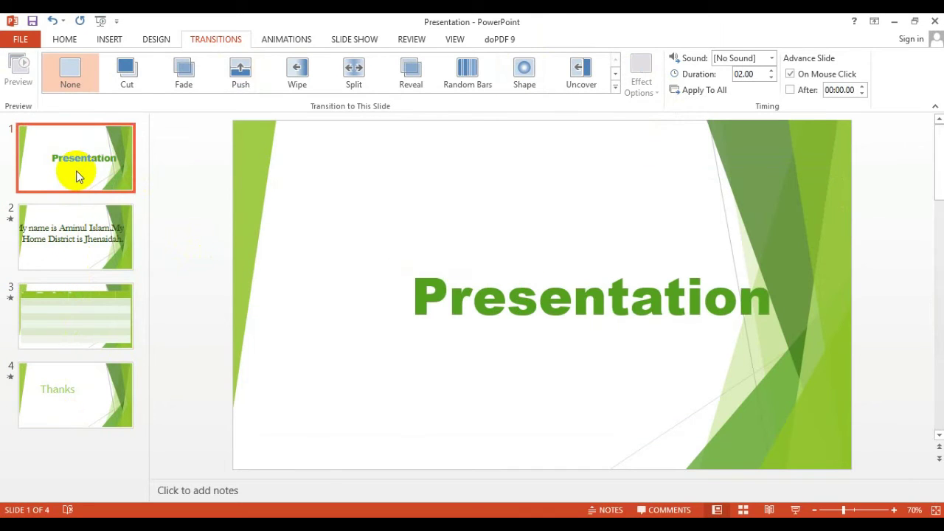
{"action": "left_click", "coordinate": [63, 40]}
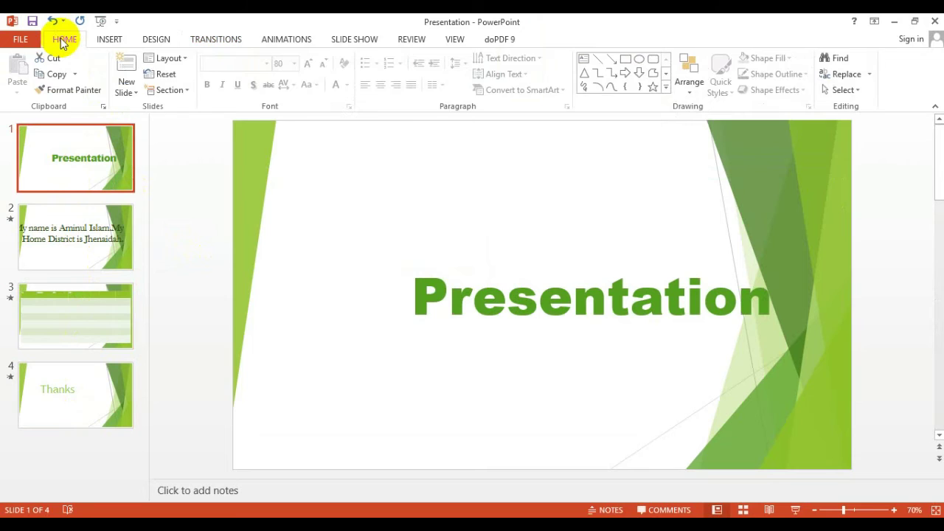
{"action": "left_click", "coordinate": [352, 41]}
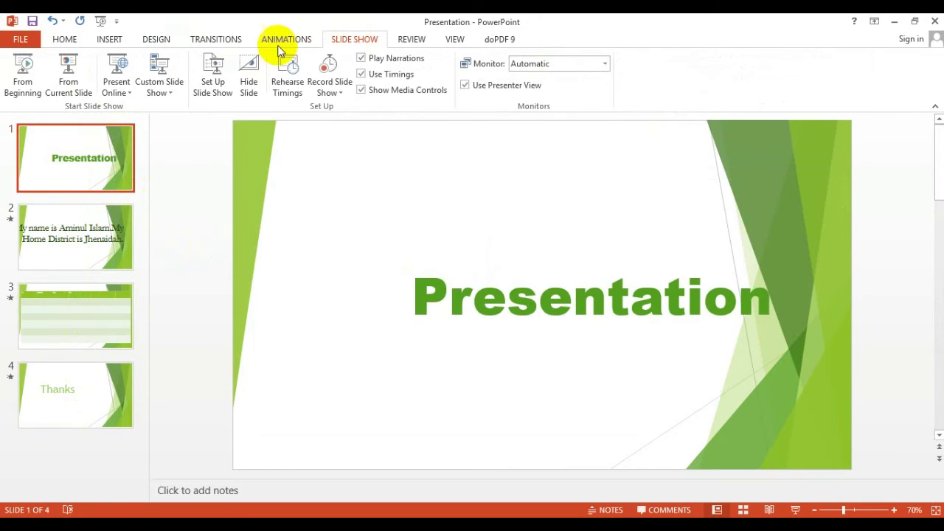
Advance the four-slide show past the Thanks slide and exit back to Normal view.
{"action": "left_click", "coordinate": [14, 70]}
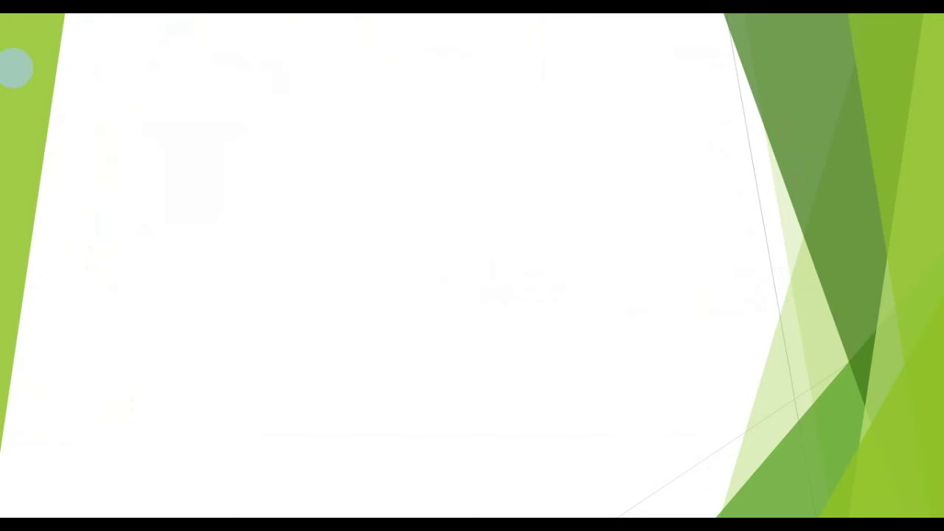
{"action": "left_click", "coordinate": [15, 71]}
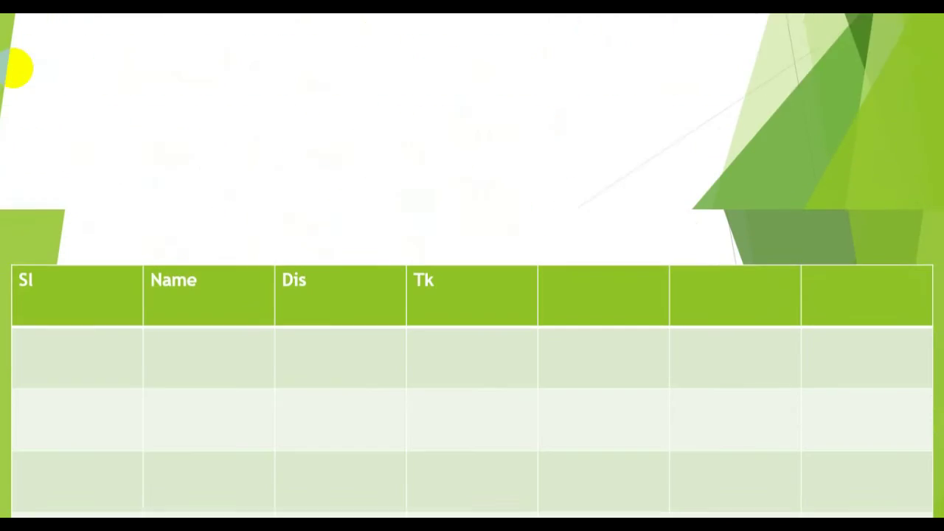
{"action": "left_click", "coordinate": [15, 70]}
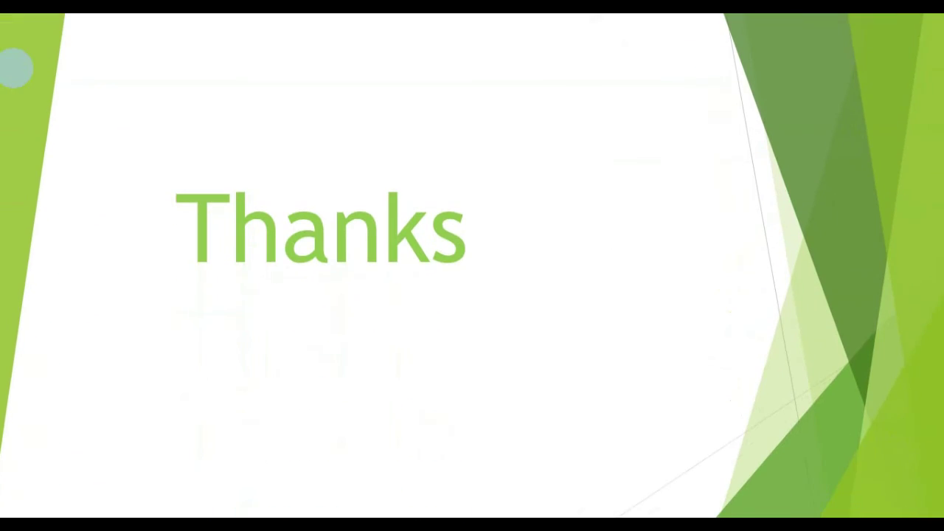
{"action": "left_click", "coordinate": [15, 70]}
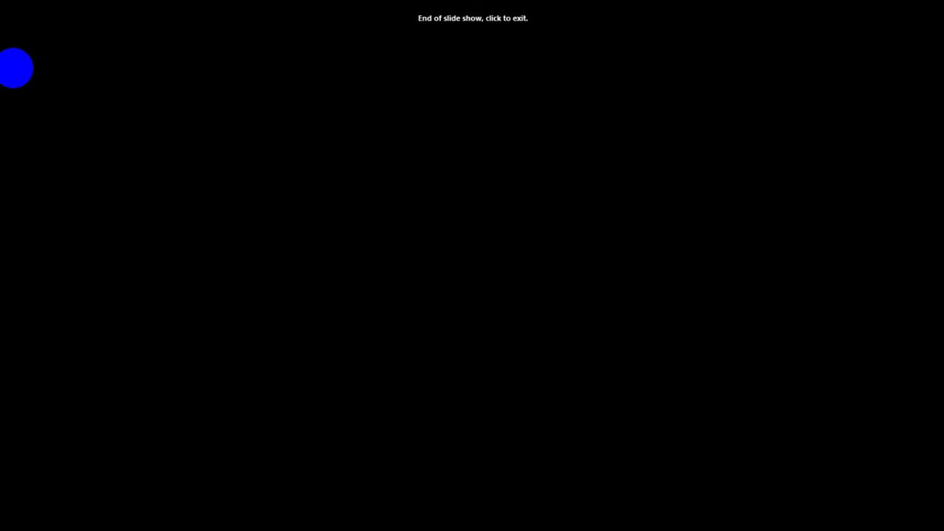
{"action": "left_click", "coordinate": [15, 70]}
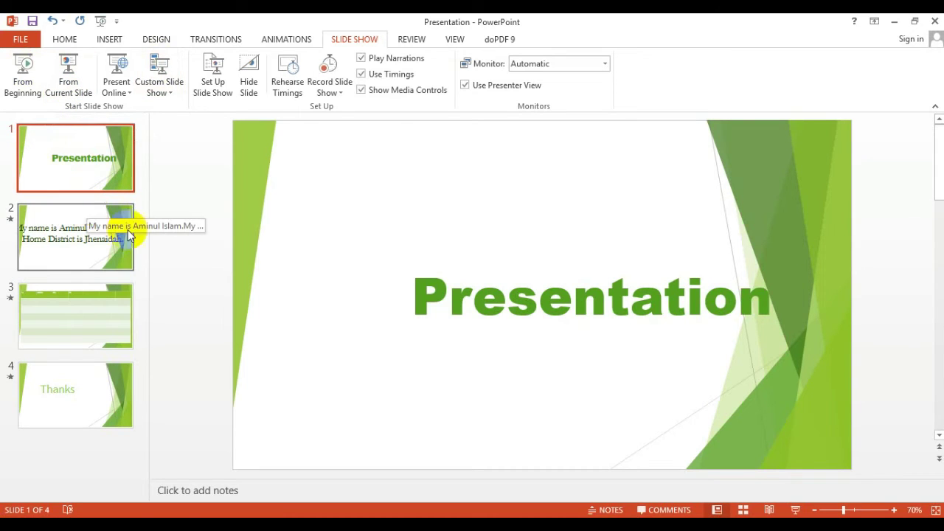
On slide 2, select the whole two-line sentence starting from the word 'My'.
{"action": "left_click", "coordinate": [80, 242]}
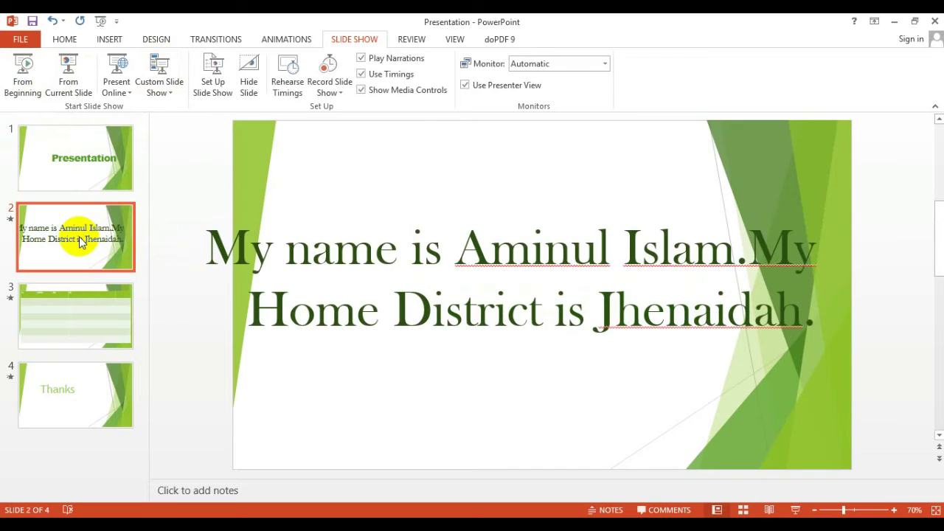
{"action": "left_click", "coordinate": [457, 313]}
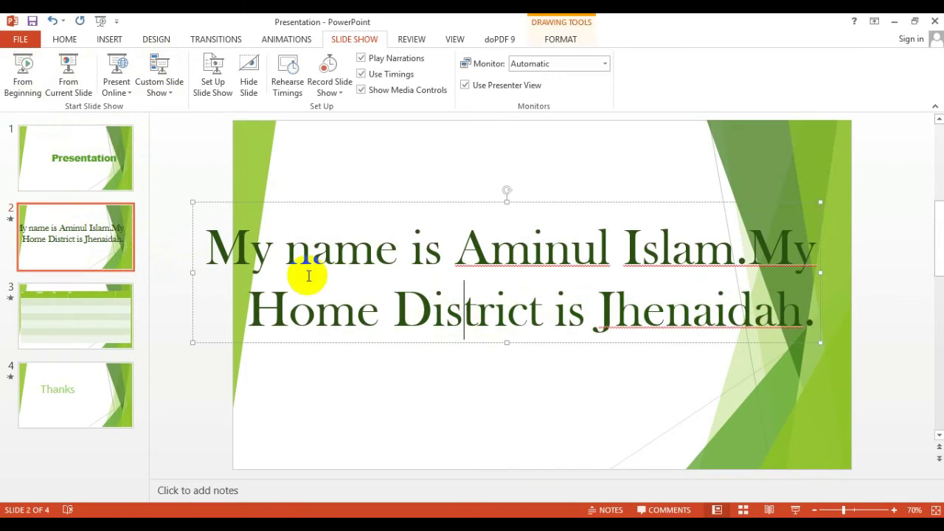
{"action": "left_click", "coordinate": [209, 241]}
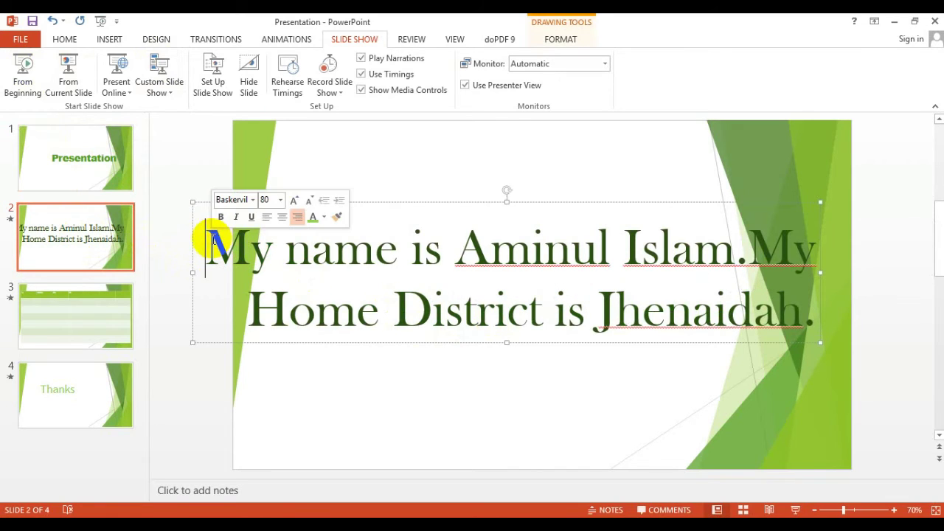
{"action": "left_click_drag", "start_coordinate": [210, 240], "coordinate": [846, 313]}
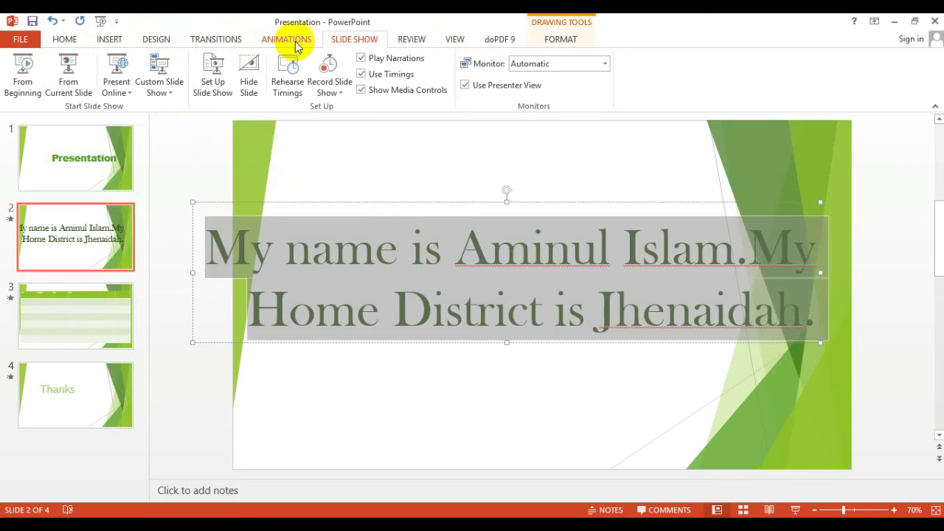
Replace the sentence's Fade with the Appear animation and bring up the Appear effect options dialog.
{"action": "left_click", "coordinate": [415, 41]}
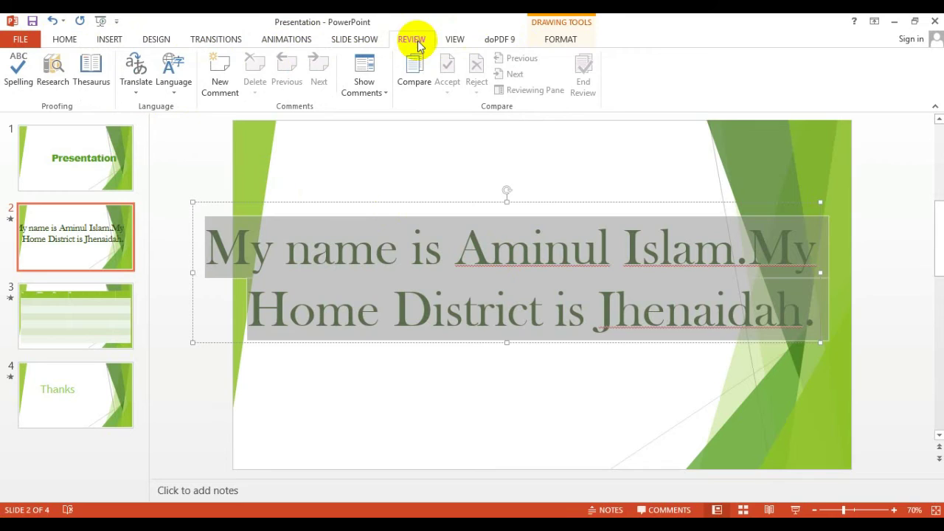
{"action": "left_click", "coordinate": [455, 40]}
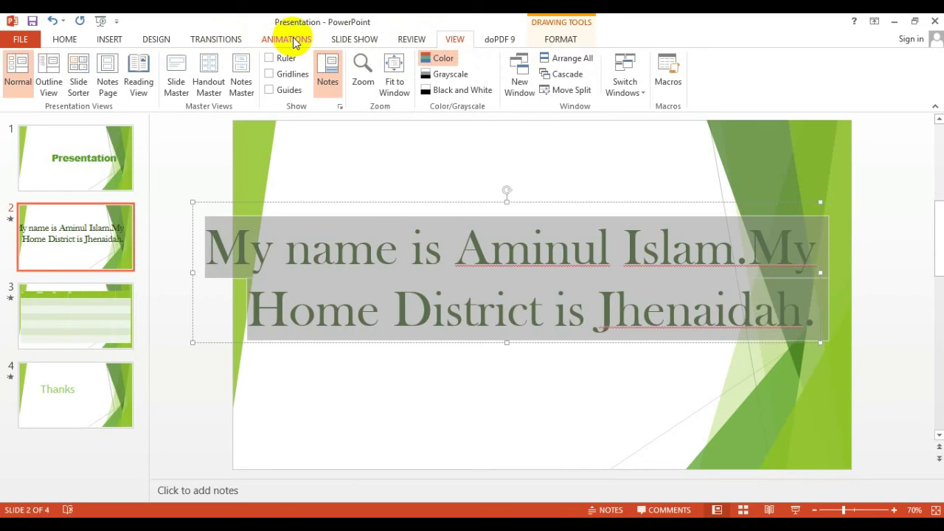
{"action": "left_click", "coordinate": [294, 41]}
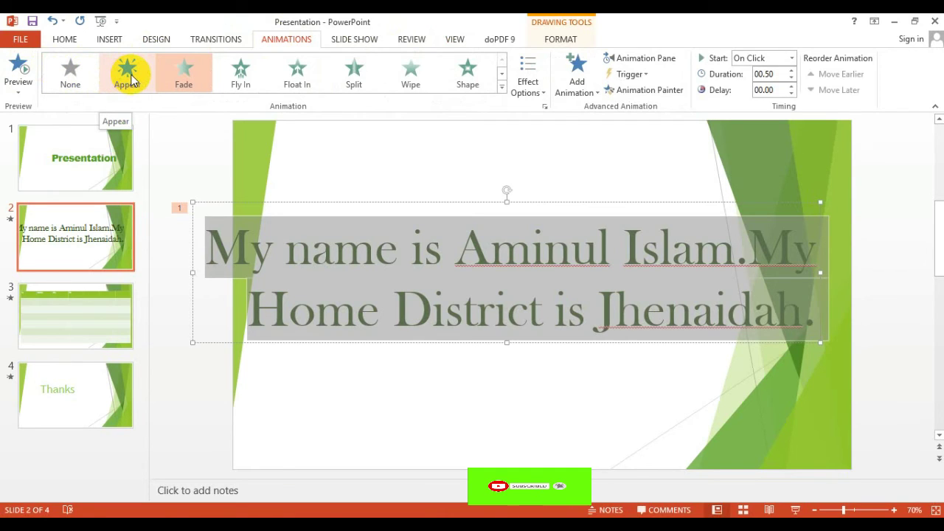
{"action": "left_click", "coordinate": [131, 81]}
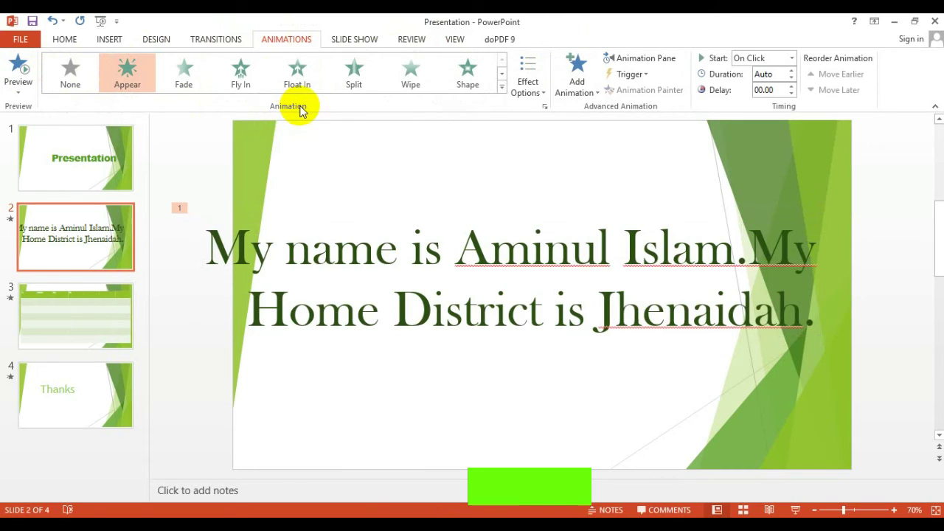
{"action": "left_click", "coordinate": [545, 108]}
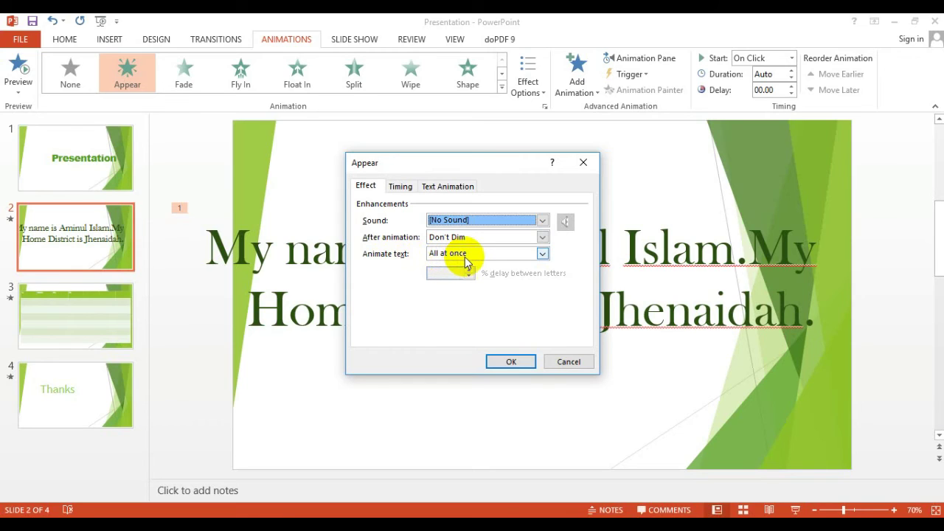
Set Appear to animate text By letter with a 0.3-second delay between letters.
{"action": "left_click", "coordinate": [543, 254]}
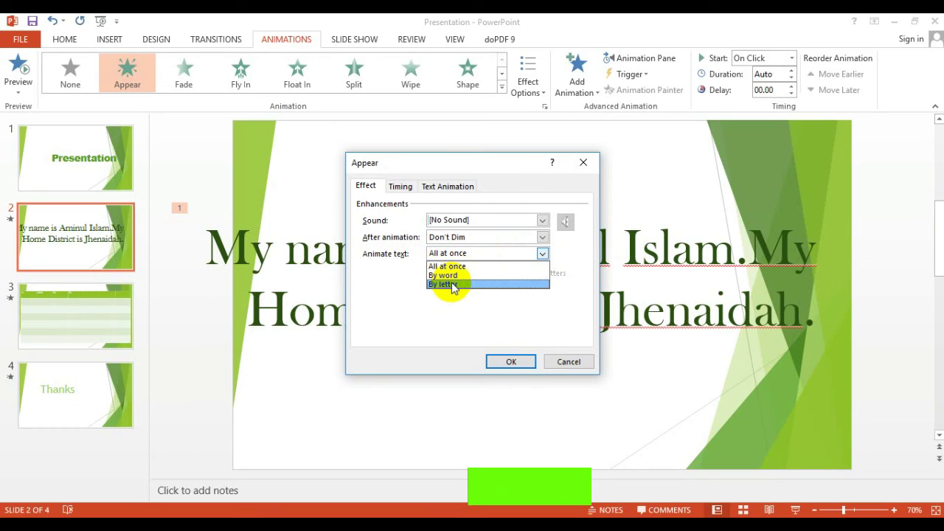
{"action": "left_click", "coordinate": [452, 285]}
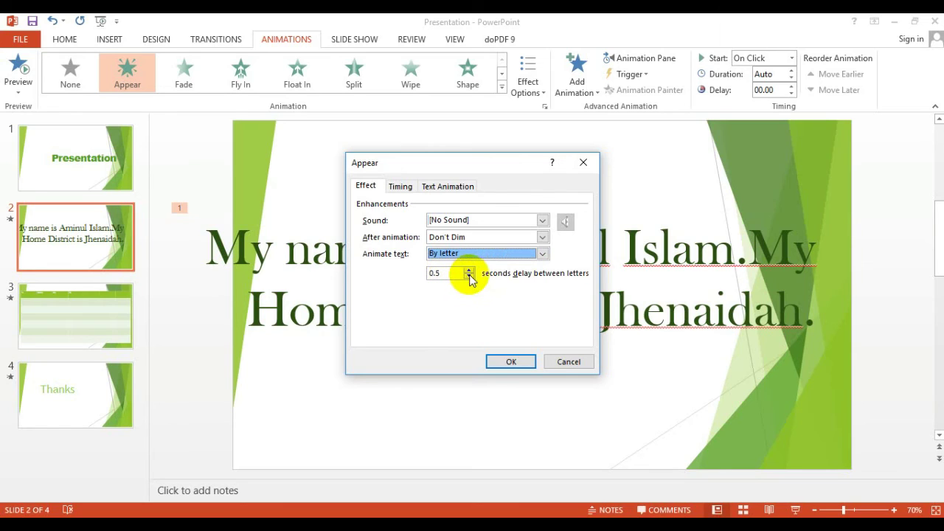
{"action": "left_click", "coordinate": [469, 277]}
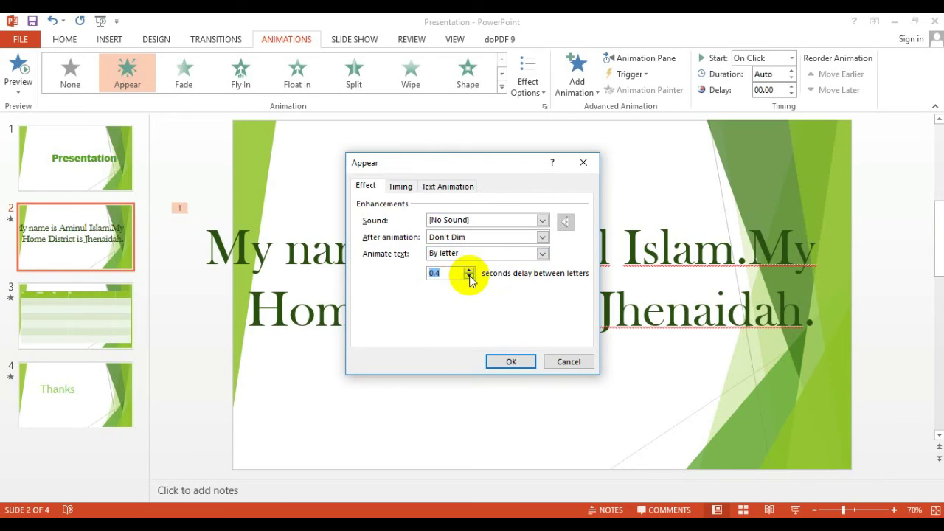
{"action": "left_click", "coordinate": [469, 277]}
{"action": "left_click", "coordinate": [469, 278]}
{"action": "left_click", "coordinate": [469, 277]}
{"action": "left_click", "coordinate": [469, 277]}
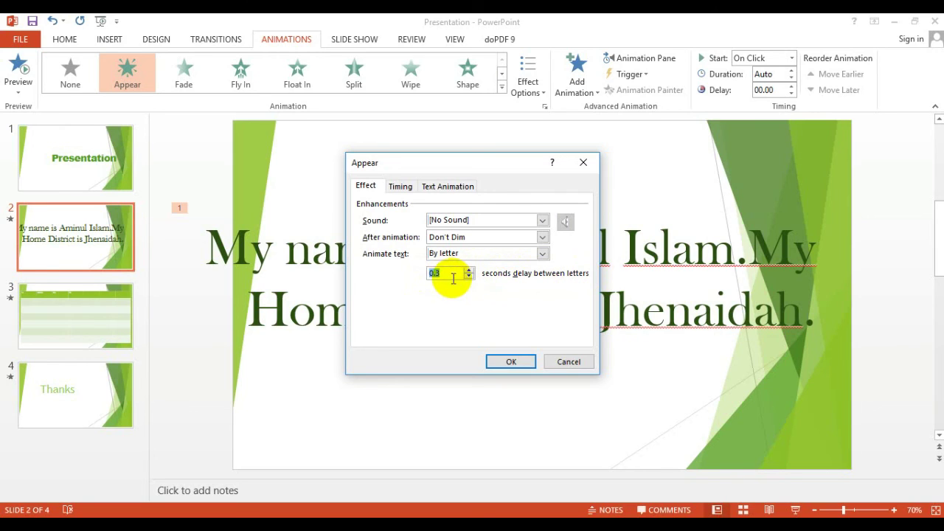
{"action": "left_click", "coordinate": [520, 361]}
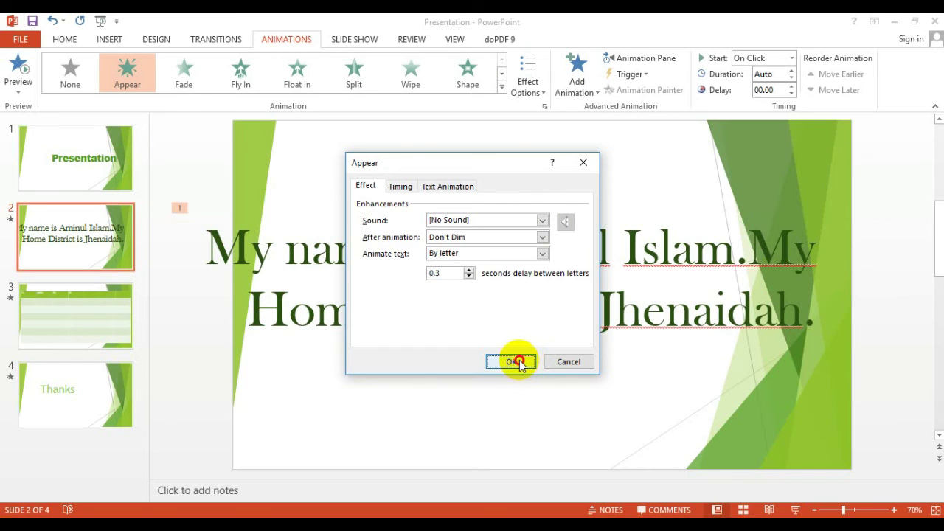
Leave slide 2's sentence and switch to slide 1 with the SLIDE SHOW tab showing.
{"action": "left_click", "coordinate": [451, 302]}
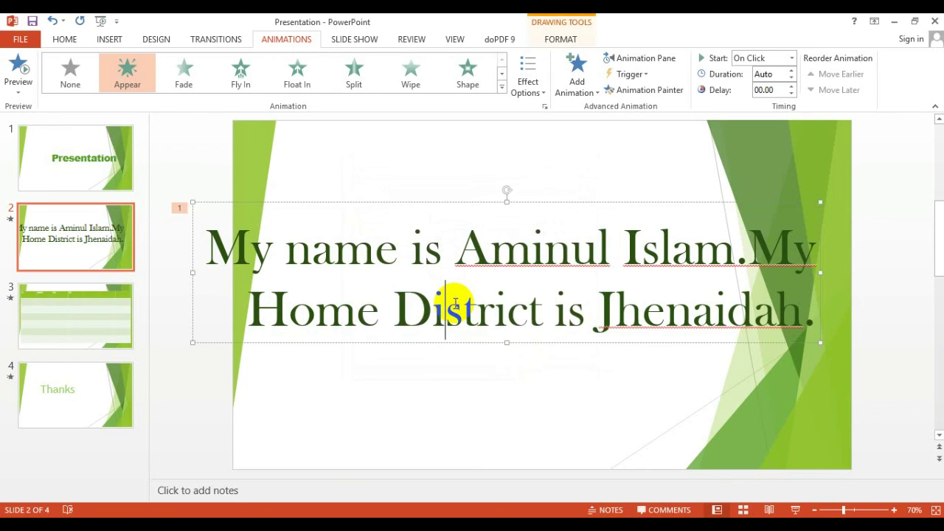
{"action": "left_click", "coordinate": [375, 255]}
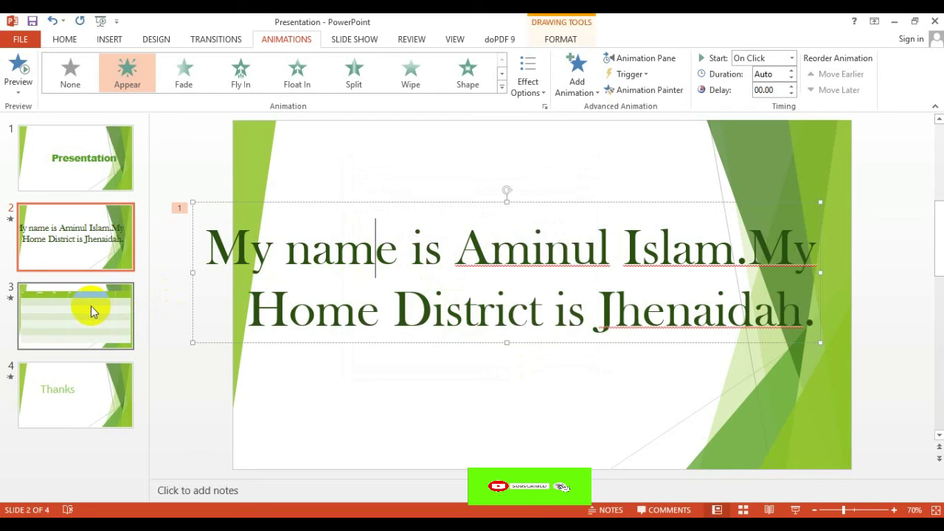
{"action": "left_click", "coordinate": [79, 155]}
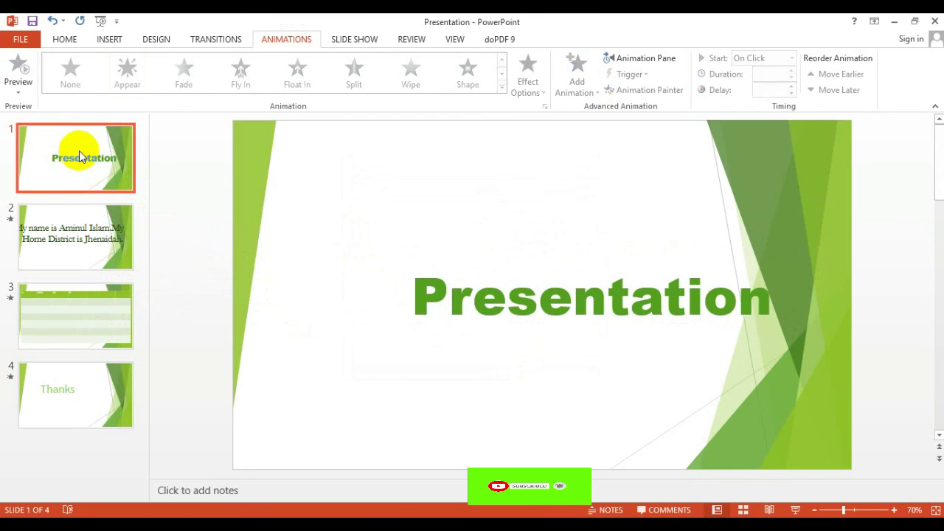
{"action": "left_click", "coordinate": [64, 41]}
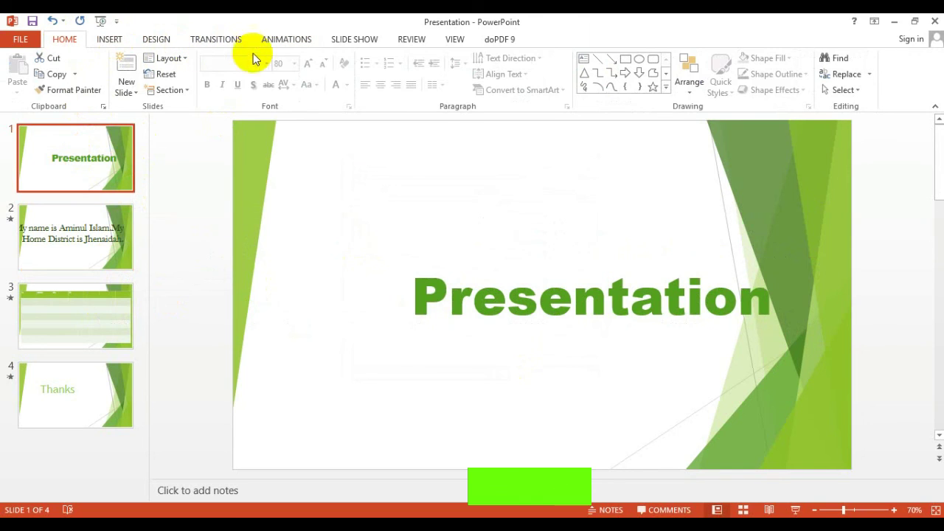
{"action": "left_click", "coordinate": [351, 40]}
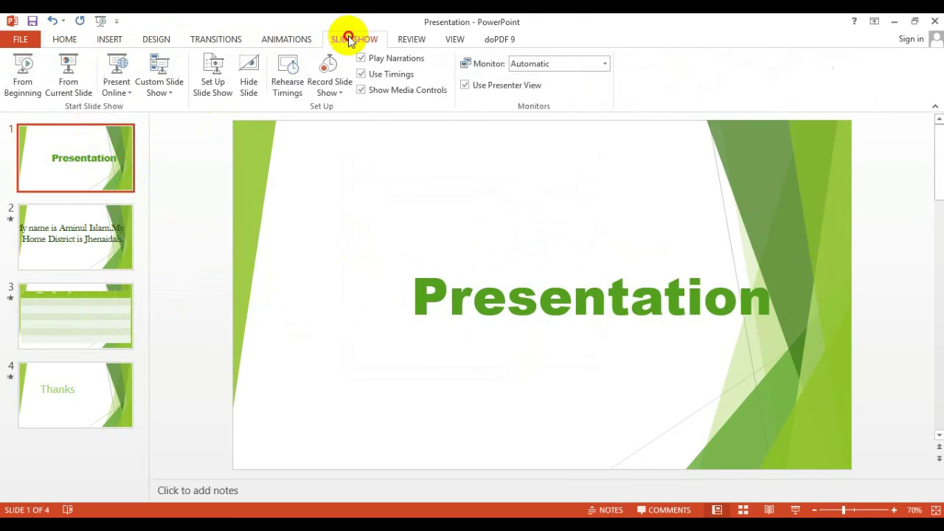
Start the show From Beginning and click through all four slides to the end-of-show screen.
{"action": "left_click", "coordinate": [27, 80]}
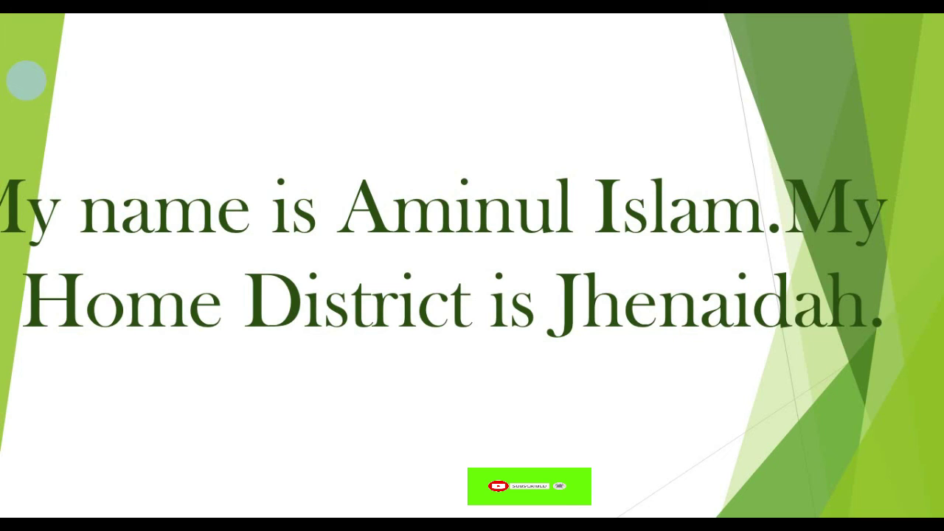
{"action": "left_click", "coordinate": [26, 80]}
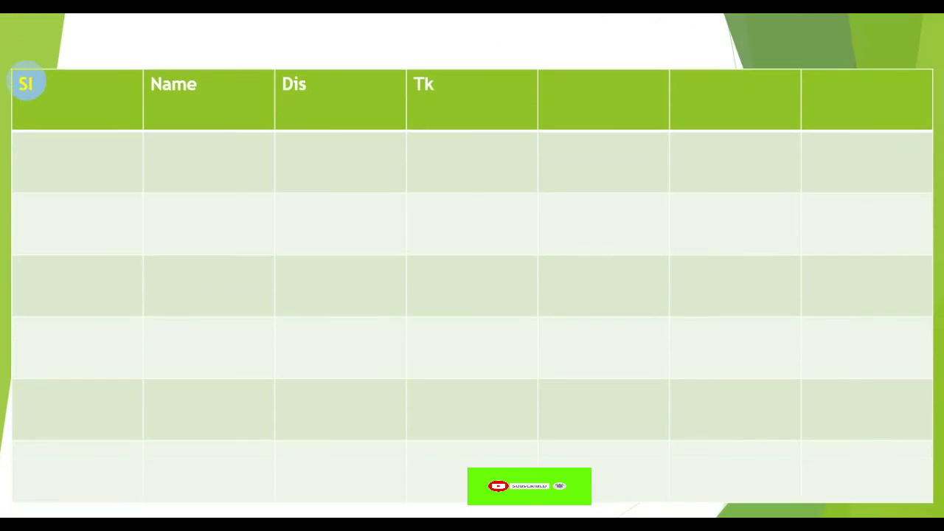
{"action": "left_click", "coordinate": [26, 80]}
{"action": "left_click", "coordinate": [26, 80]}
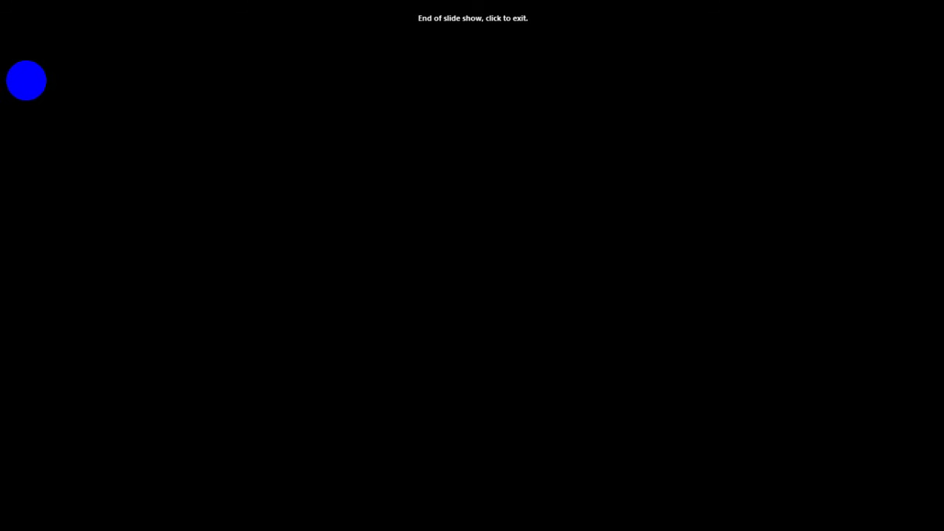
Use the Left Arrow key to move back to the Thanks slide.
{"action": "key", "text": "Left"}
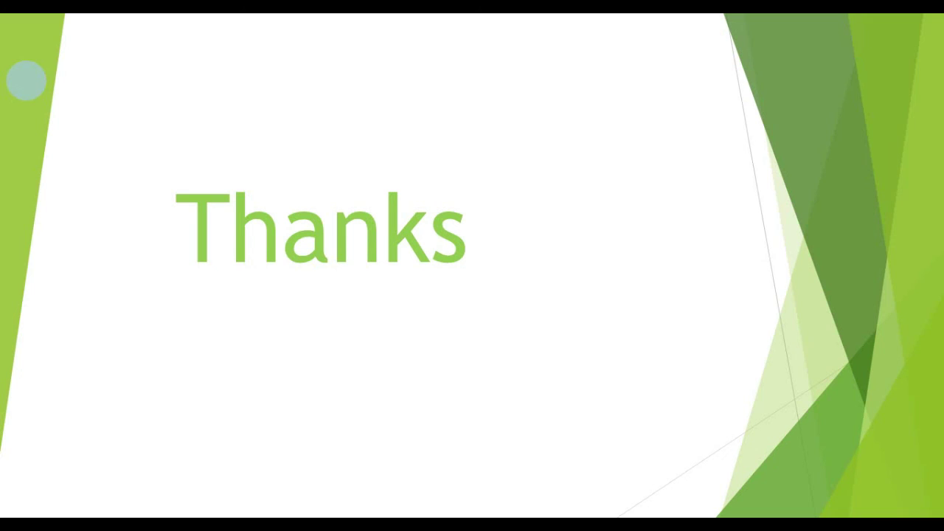